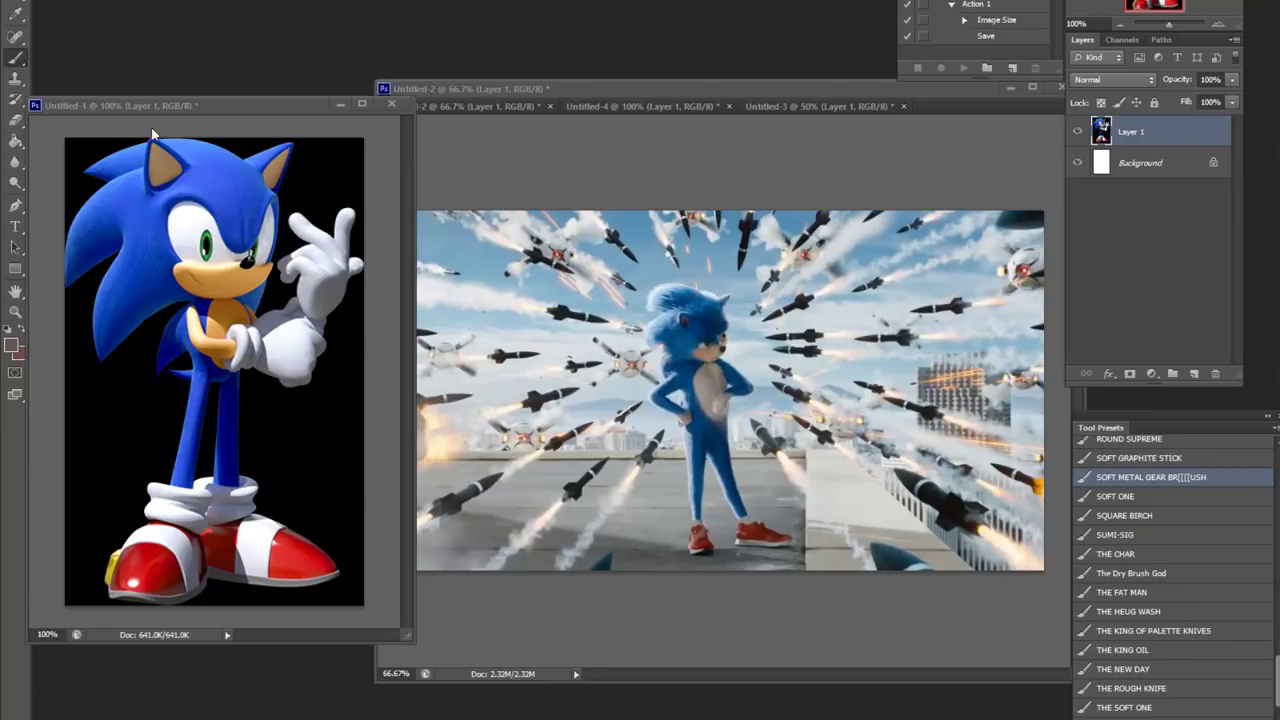
Bring the classic Sonic window, Untitled-1, to the front and nudge it slightly down
click(168, 104)
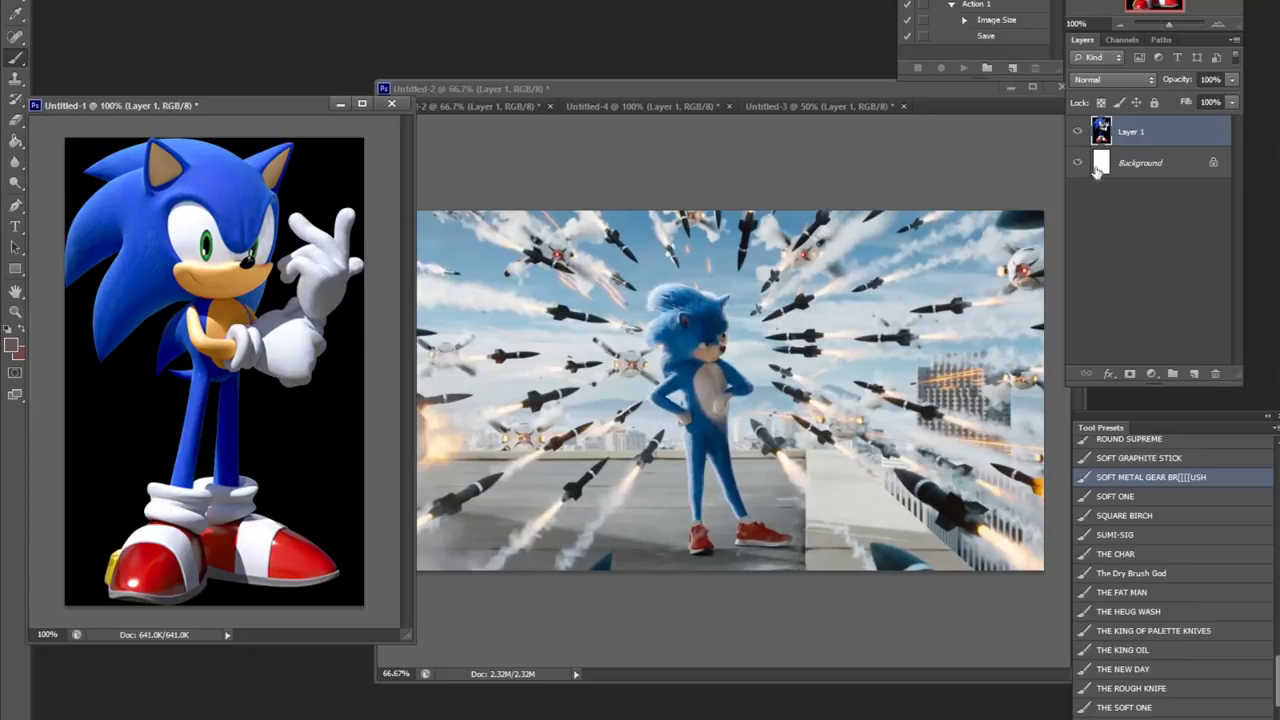
drag(244, 108, 245, 120)
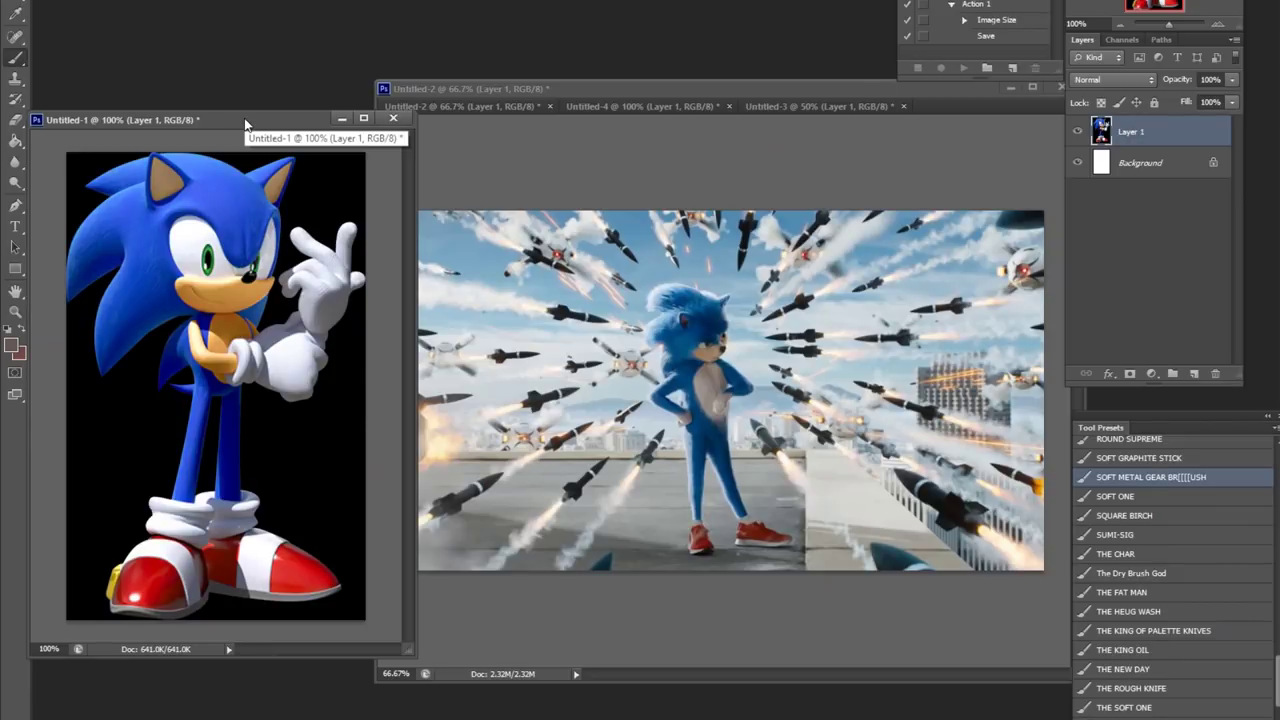
Add a new layer, sample red from Sonic's shoe, and clear a trial red circle
click(1193, 373)
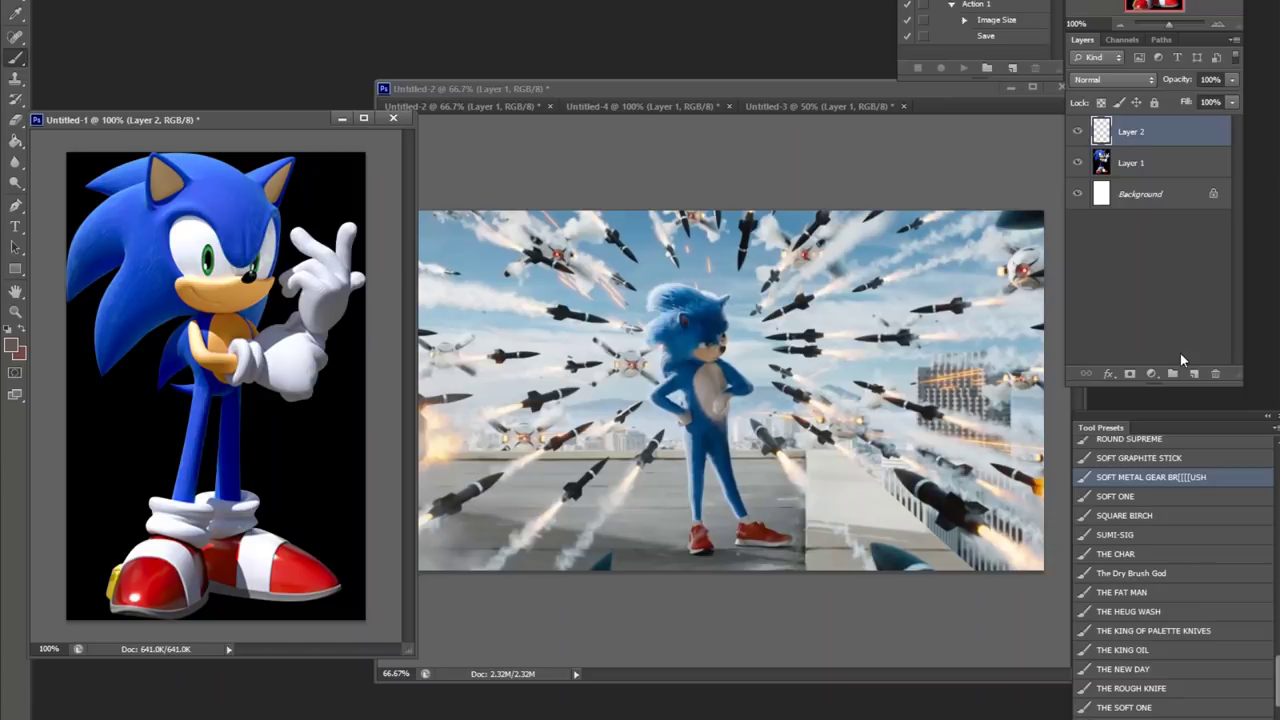
alt+click(150, 578)
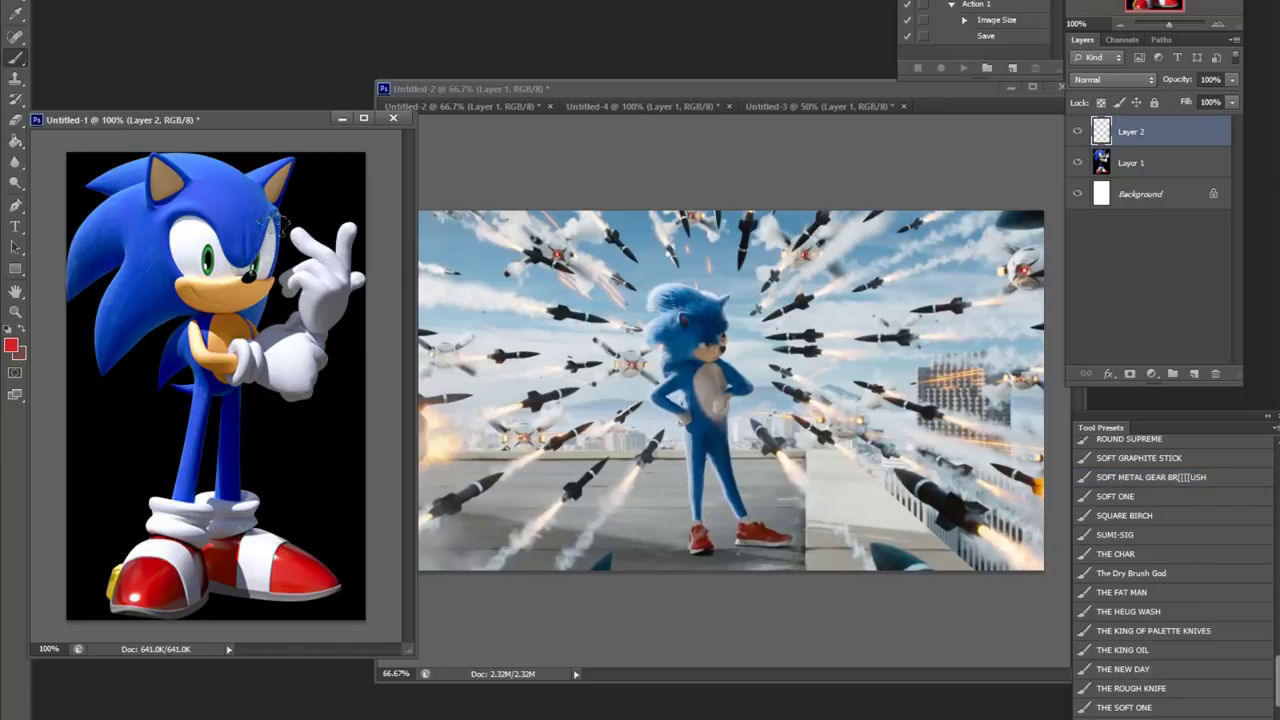
mouse_move(124, 152)
mouse_down()
mouse_move(45, 295)
mouse_move(153, 390)
mouse_move(330, 240)
mouse_move(286, 156)
mouse_up()
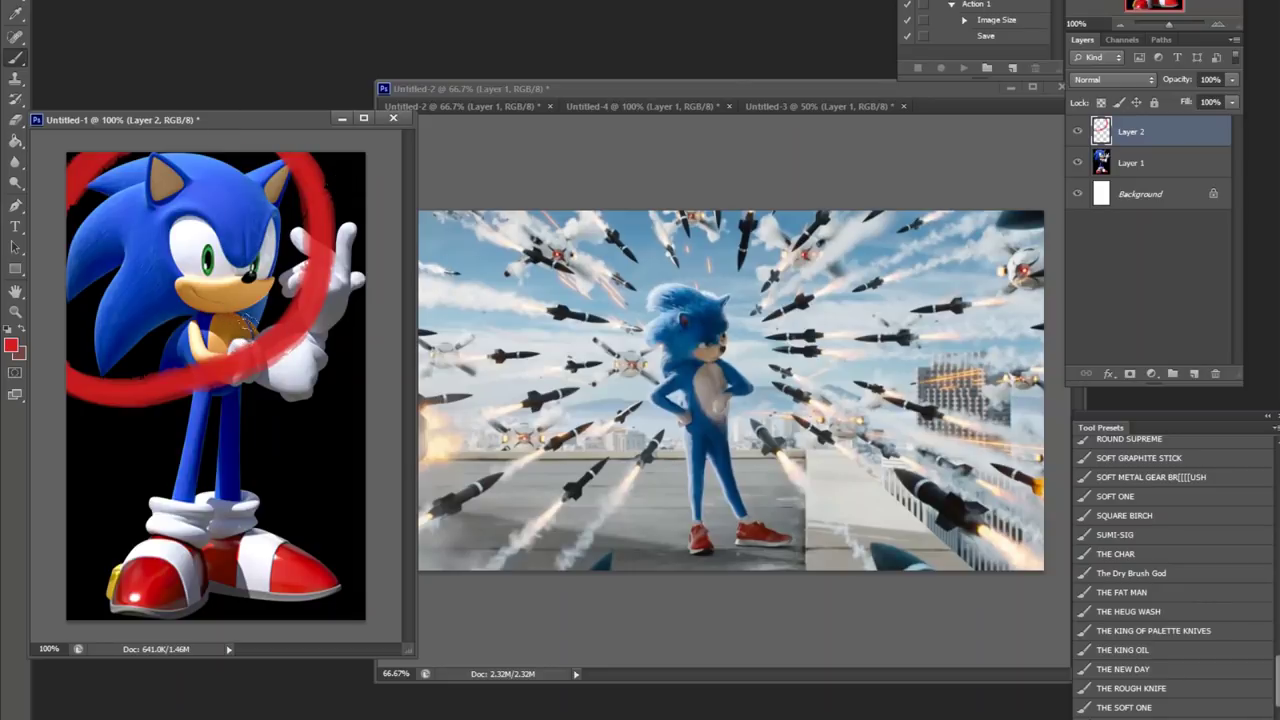
drag(278, 345, 276, 390)
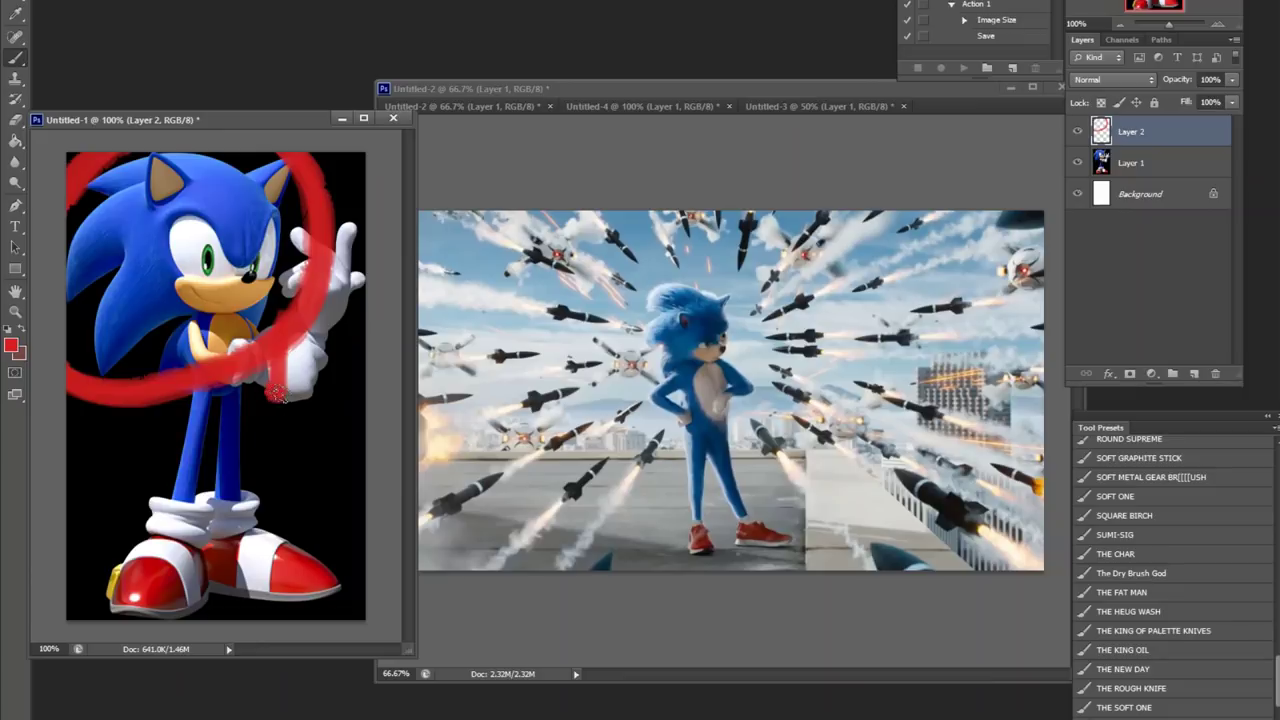
key(Delete)
Brush a red vertical line beside classic Sonic from above his raised hand down to his feet
drag(306, 159, 338, 166)
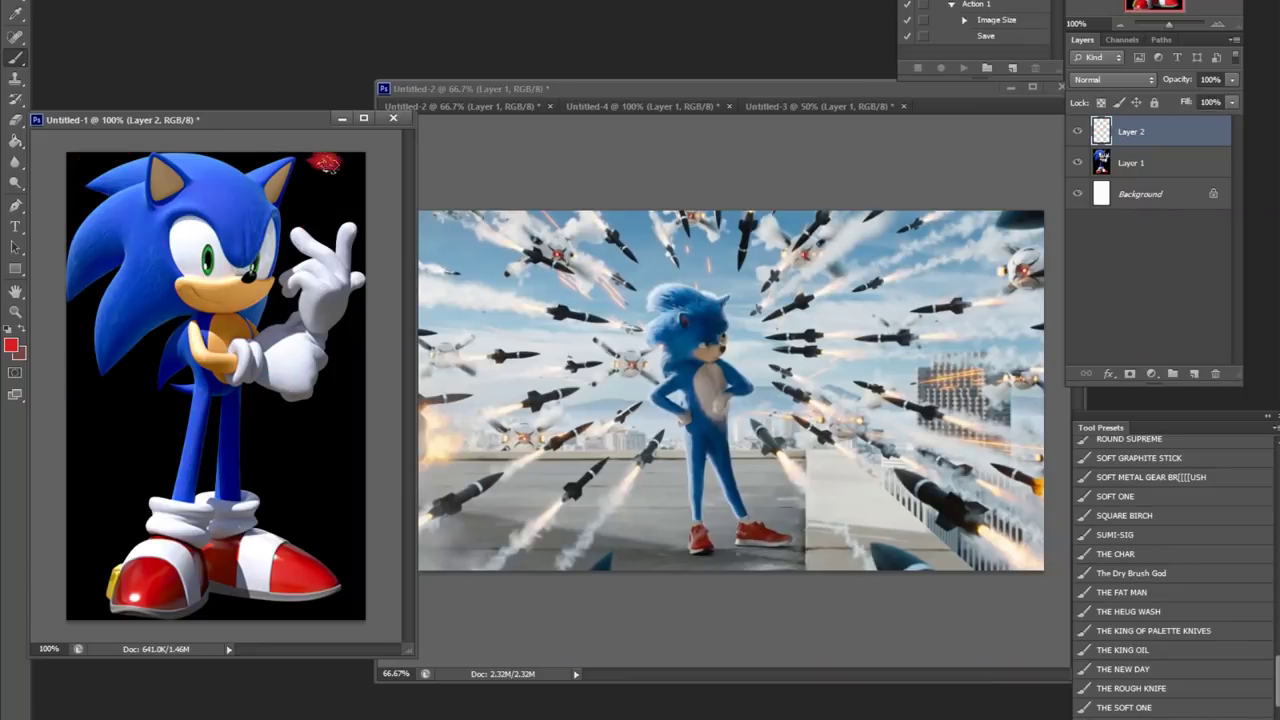
drag(326, 163, 322, 306)
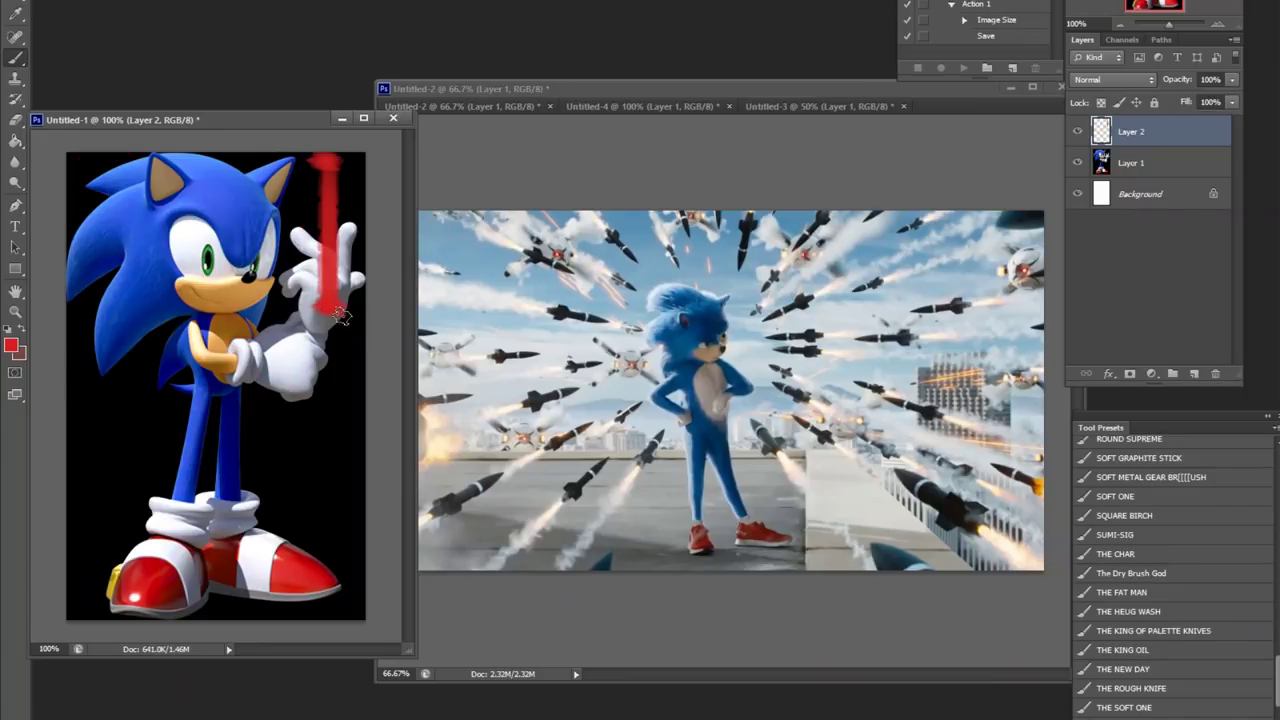
mouse_move(326, 310)
mouse_down()
mouse_move(326, 406)
mouse_move(316, 393)
mouse_move(336, 388)
mouse_move(325, 397)
mouse_move(313, 592)
mouse_up()
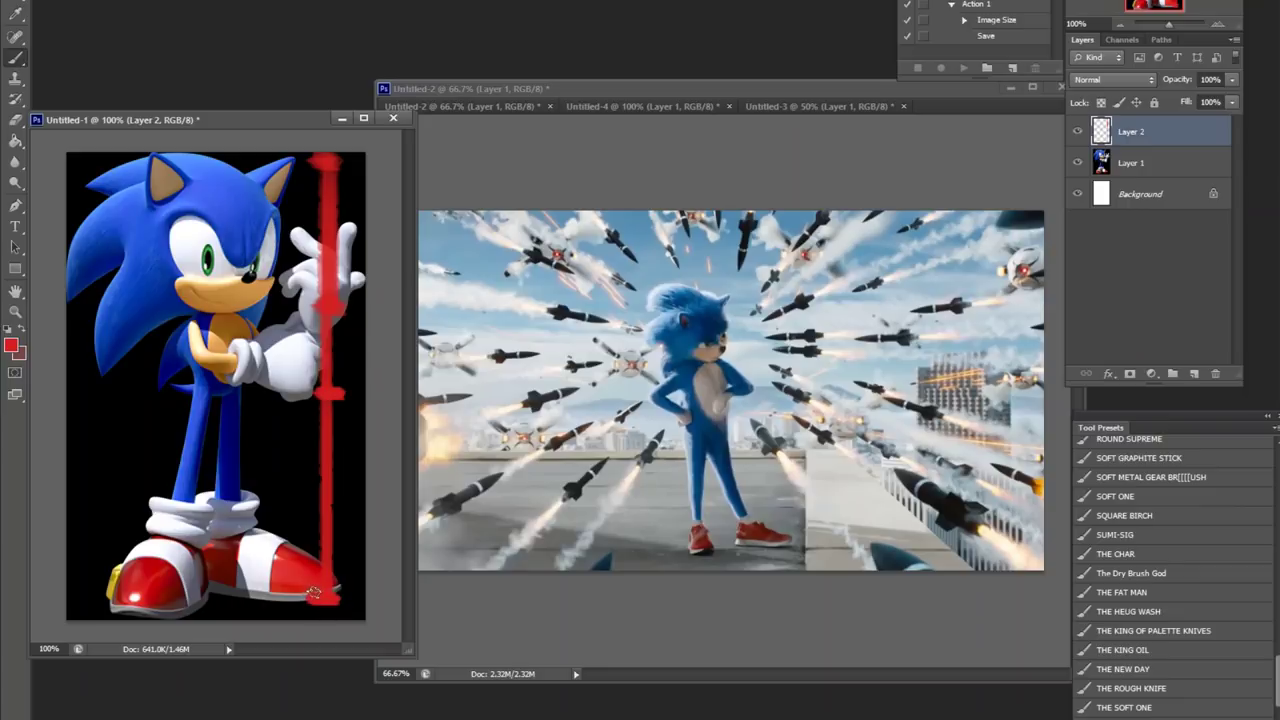
Set the foreground colour to magenta
click(11, 345)
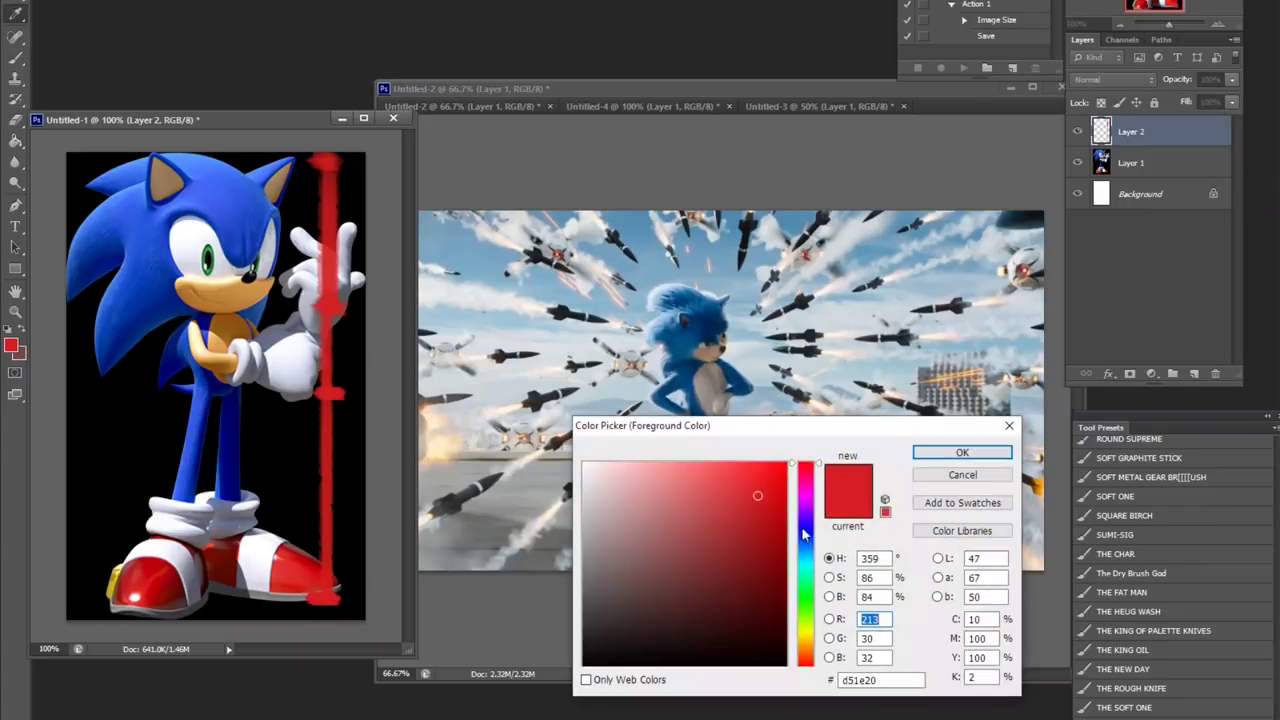
click(807, 524)
drag(807, 524, 807, 496)
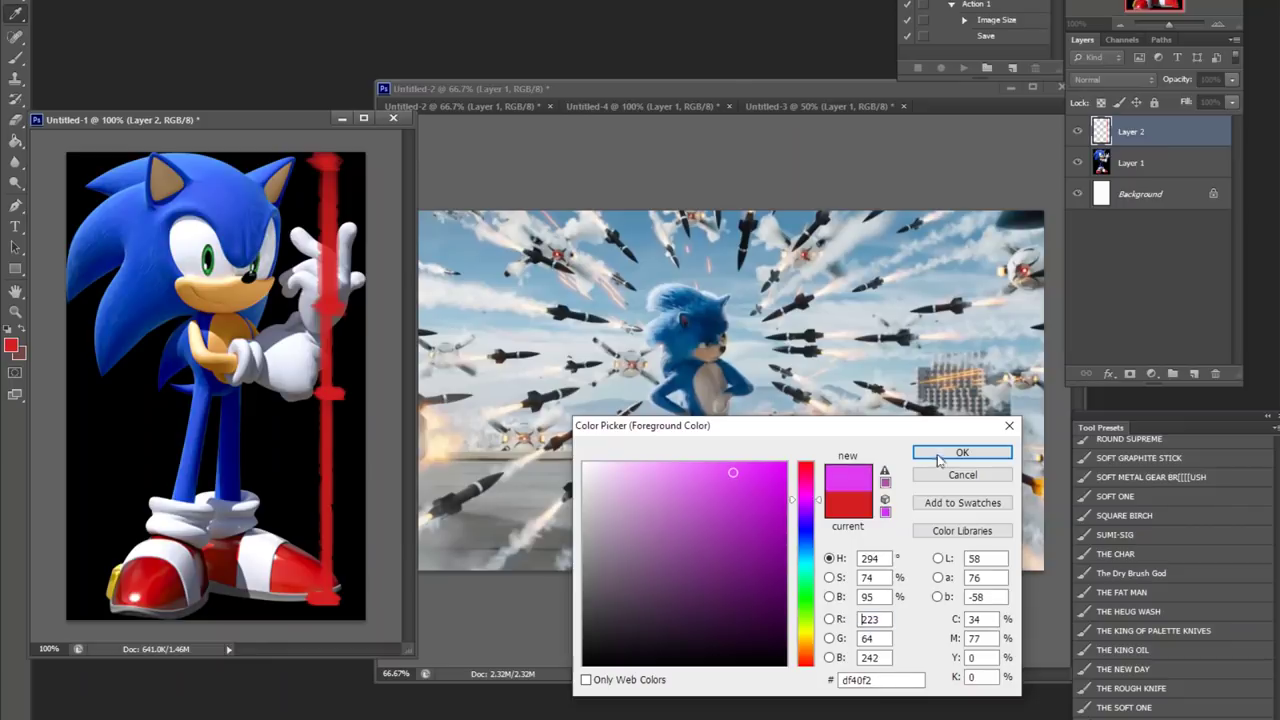
click(962, 452)
Write magenta 1, 2 and 3 beside the line's top, middle and bottom sections
drag(348, 182, 348, 201)
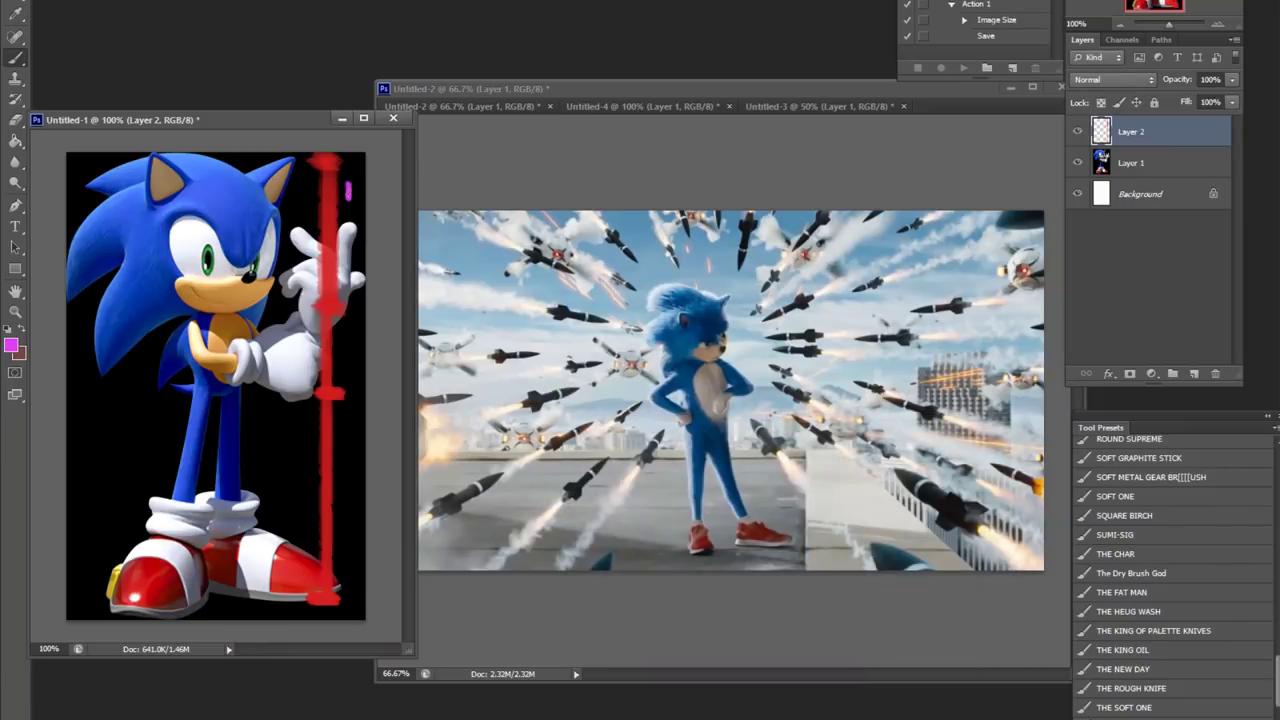
drag(339, 340, 354, 356)
drag(340, 470, 339, 490)
alt+click(326, 453)
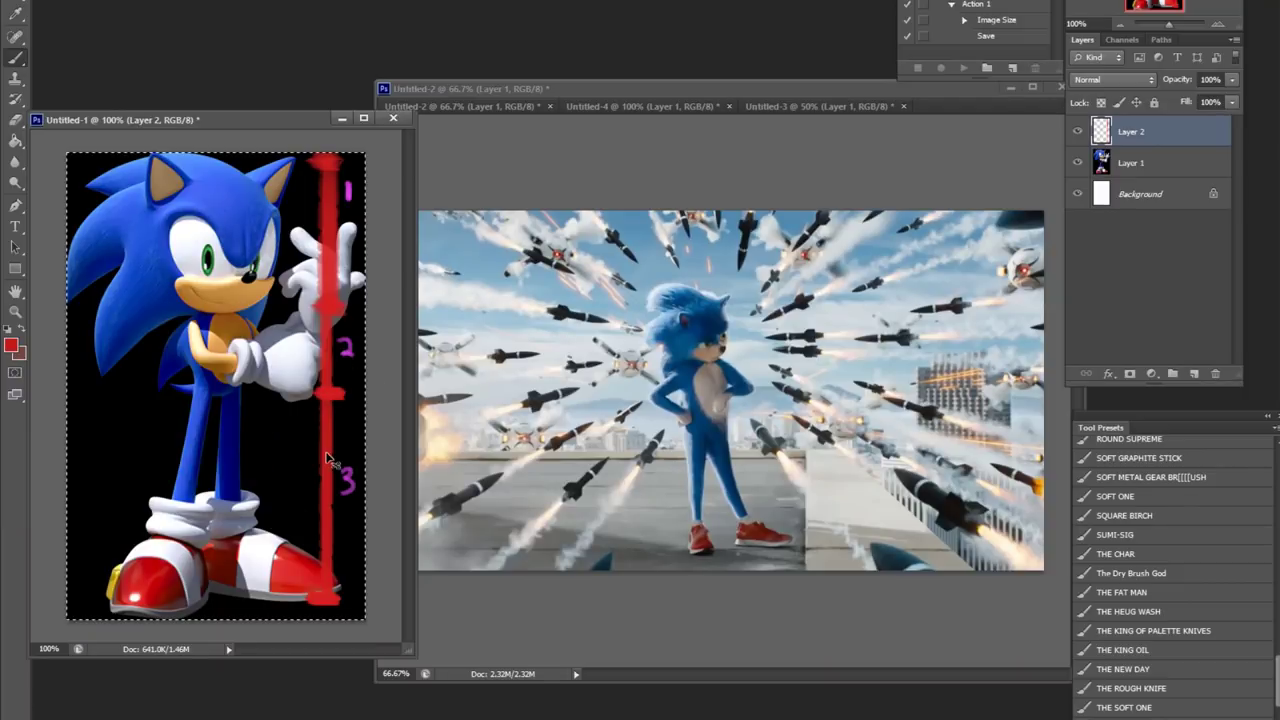
Move the measuring line into Untitled-2 and shorten it to movie Sonic's height
click(851, 104)
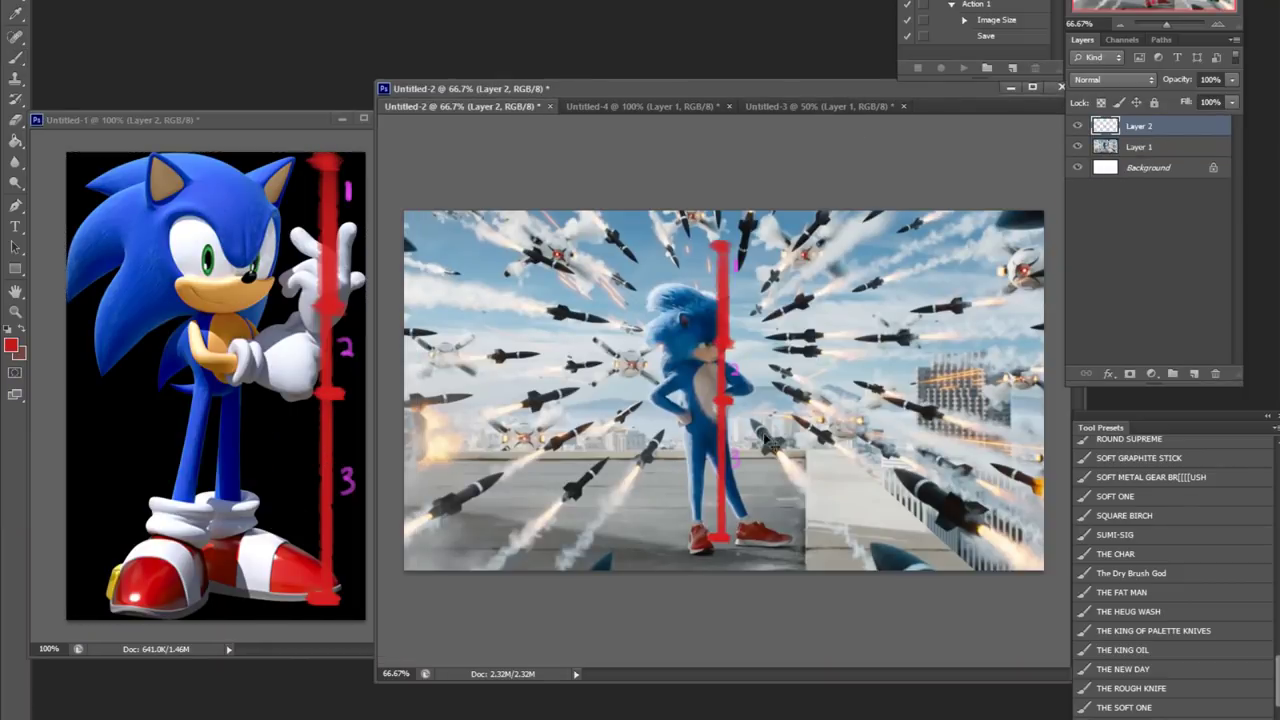
drag(725, 470, 848, 476)
key(ctrl+t)
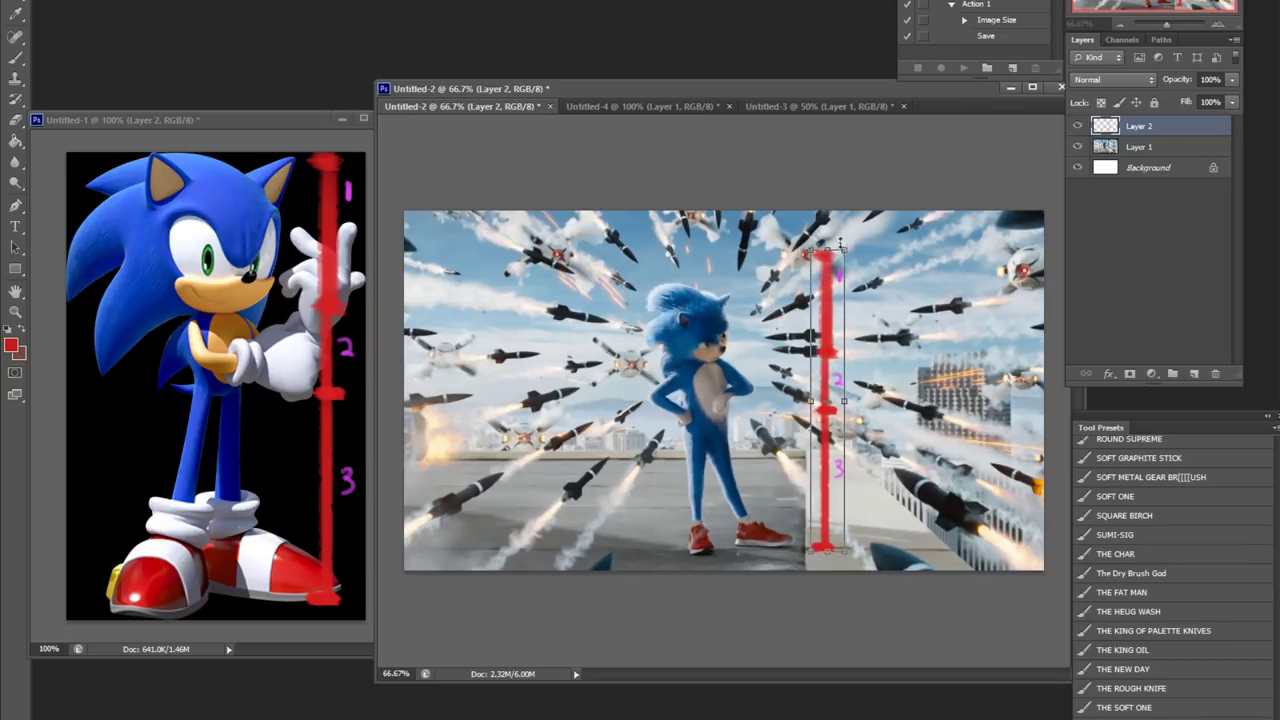
drag(840, 252, 833, 279)
key(Return)
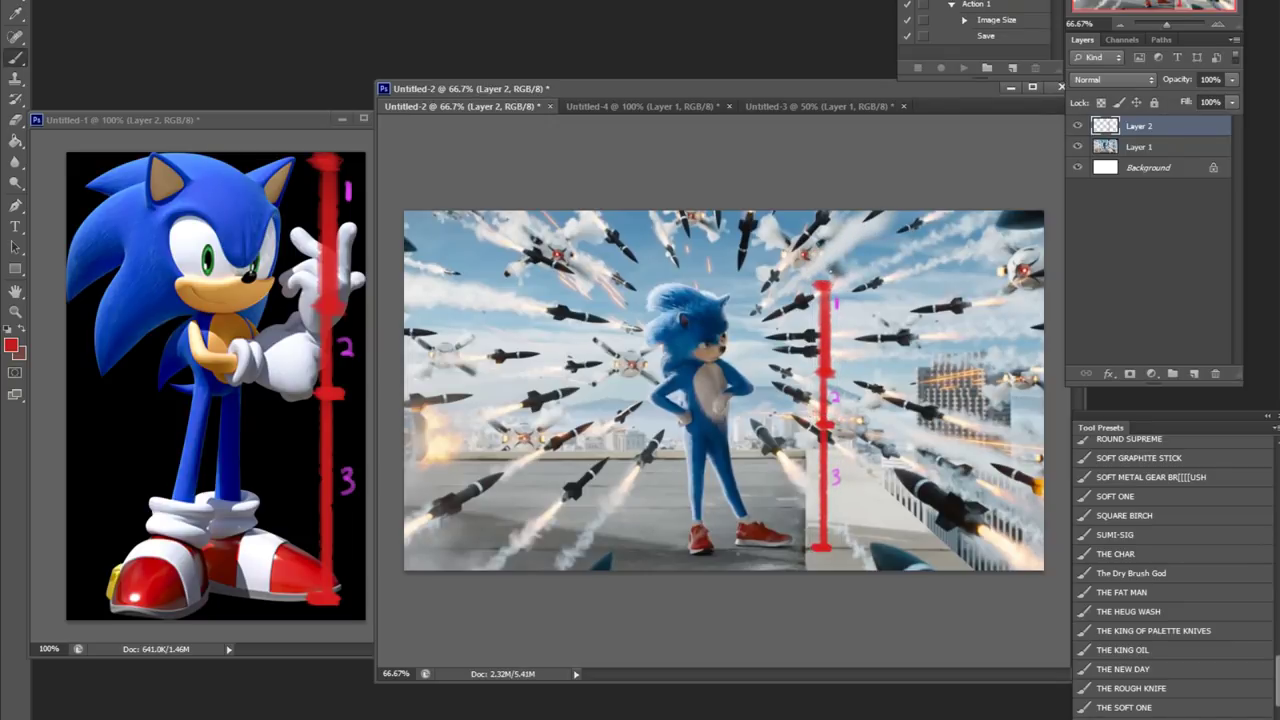
On a new layer, paint a red vertical guide and upper and lower horizontal guides
click(1140, 147)
click(1190, 373)
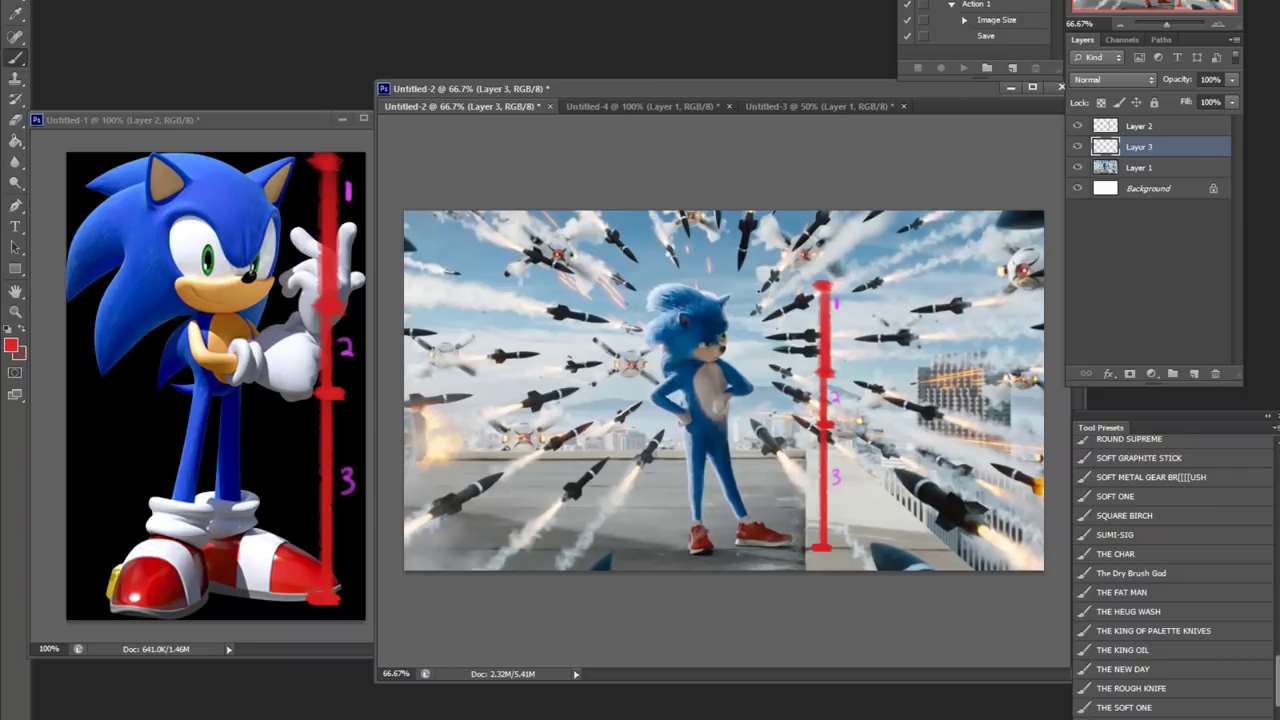
mouse_move(766, 291)
mouse_down()
mouse_move(766, 430)
mouse_move(844, 453)
mouse_move(548, 453)
mouse_move(905, 453)
mouse_move(496, 453)
mouse_up()
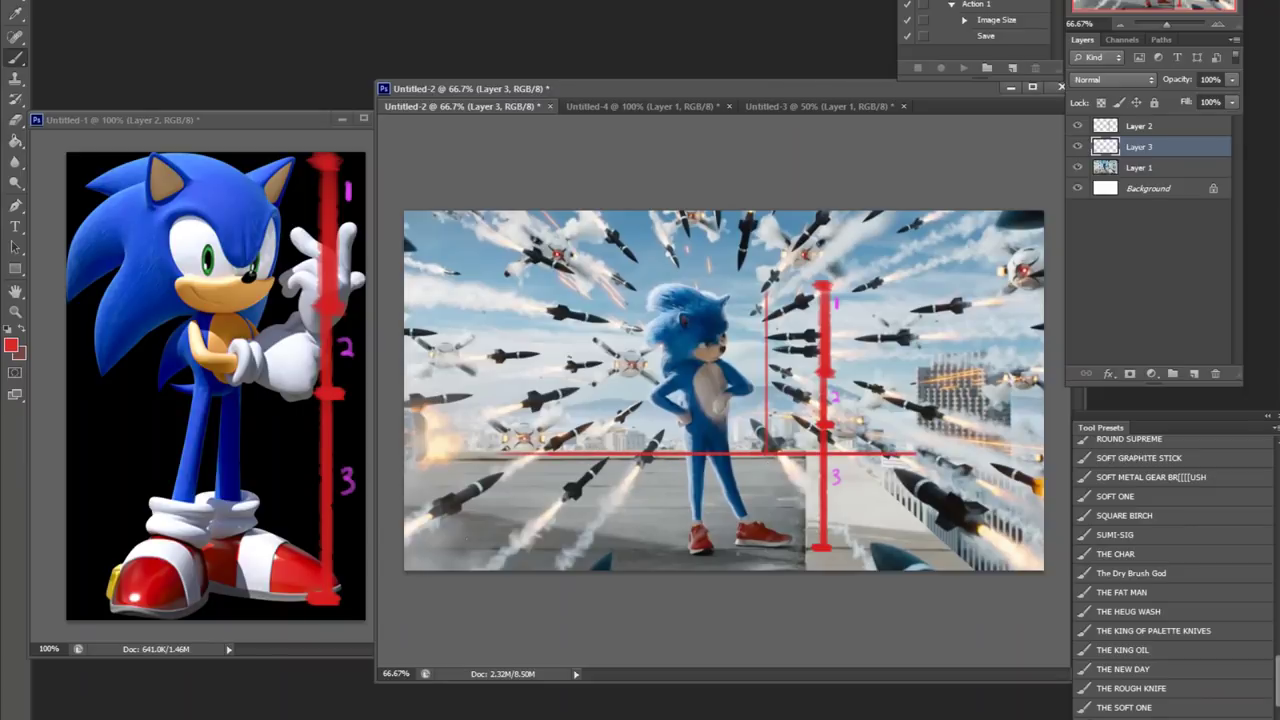
drag(766, 292, 690, 292)
mouse_move(700, 362)
mouse_down()
mouse_move(918, 362)
mouse_move(630, 362)
mouse_up()
drag(766, 292, 815, 292)
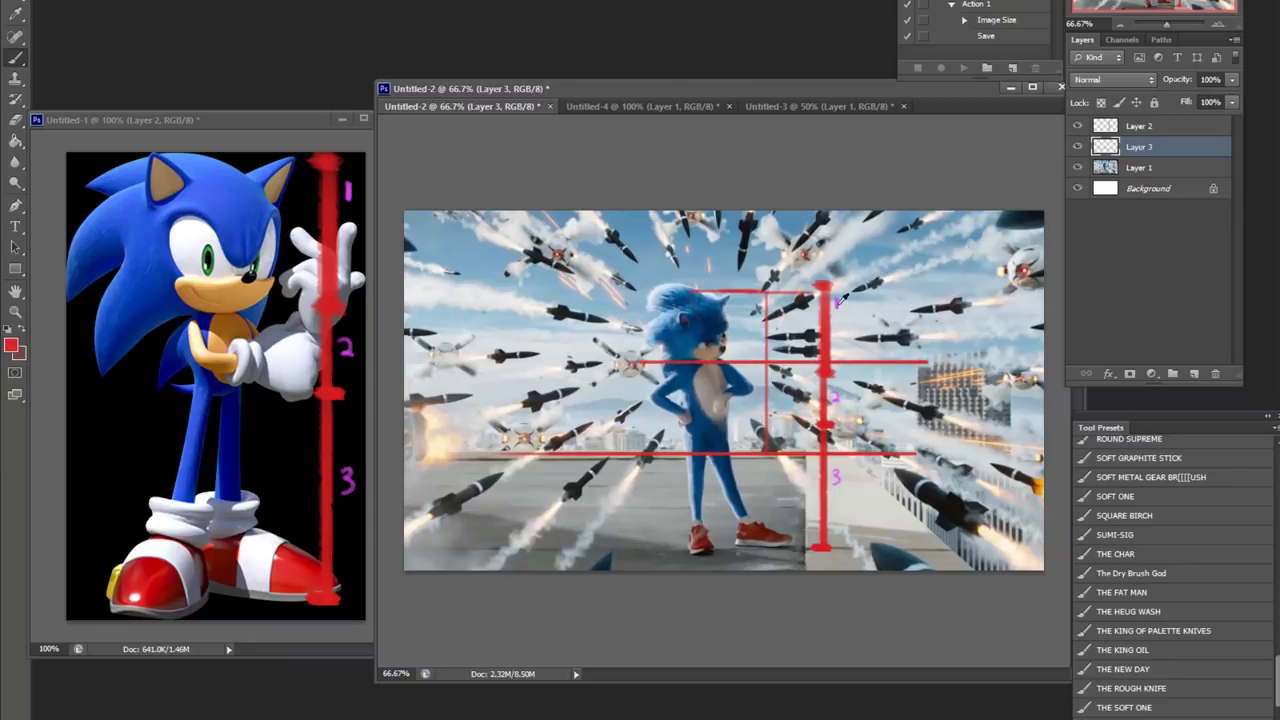
Switch to magenta and write a 2 inside the guide box
key(x)
drag(747, 407, 758, 419)
drag(270, 125, 429, 160)
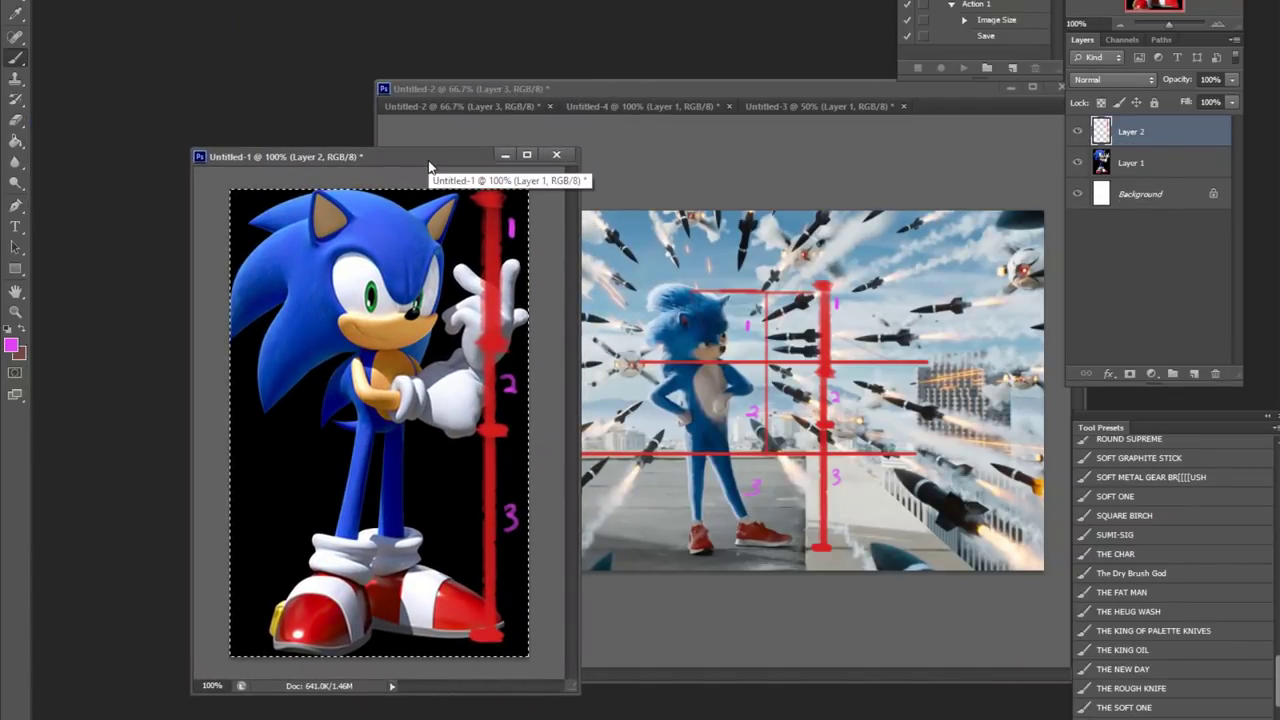
Drop the selection on the classic Sonic canvas with Ctrl+D
key(ctrl+d)
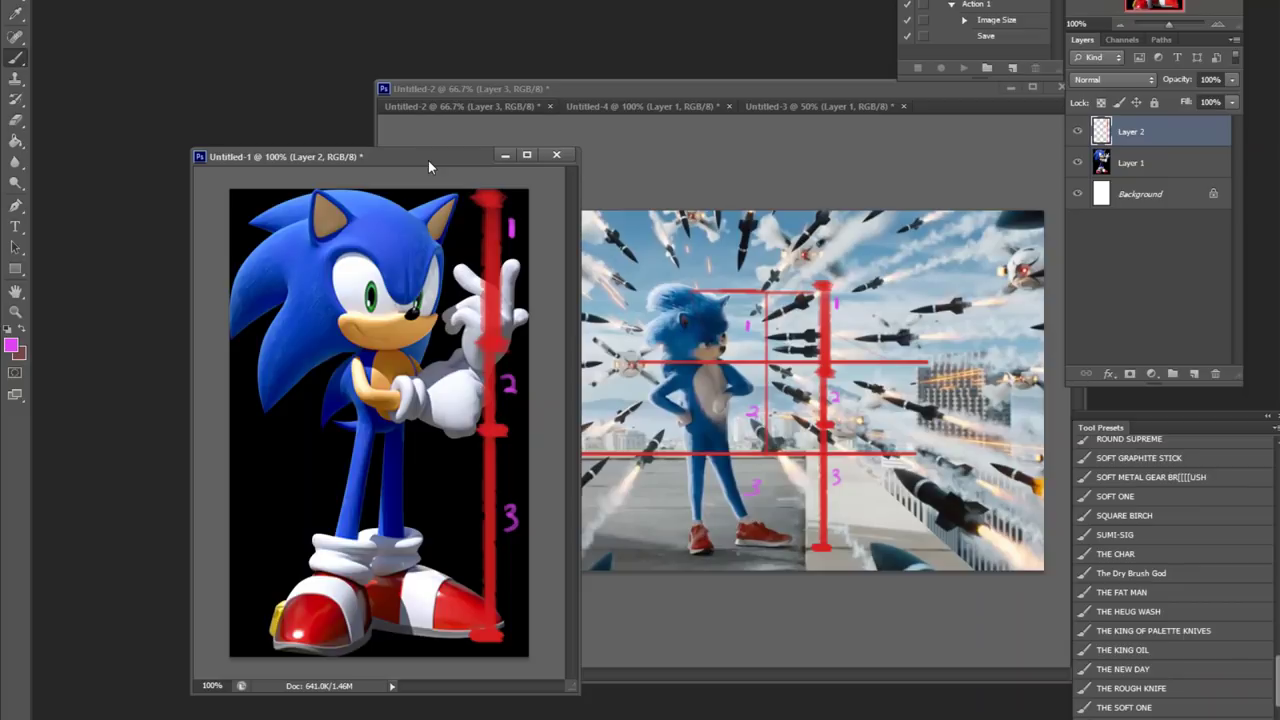
Trace a magenta loop around classic Sonic's legs and shoes, redrawing after one undo, and rearrange windows
mouse_move(395, 496)
mouse_down()
mouse_move(275, 653)
mouse_move(482, 638)
mouse_move(300, 532)
mouse_up()
key(ctrl+z)
mouse_move(342, 472)
mouse_down()
mouse_move(259, 622)
mouse_move(270, 653)
mouse_move(454, 650)
mouse_move(496, 632)
mouse_move(480, 584)
mouse_move(431, 554)
mouse_move(408, 475)
mouse_move(334, 456)
mouse_up()
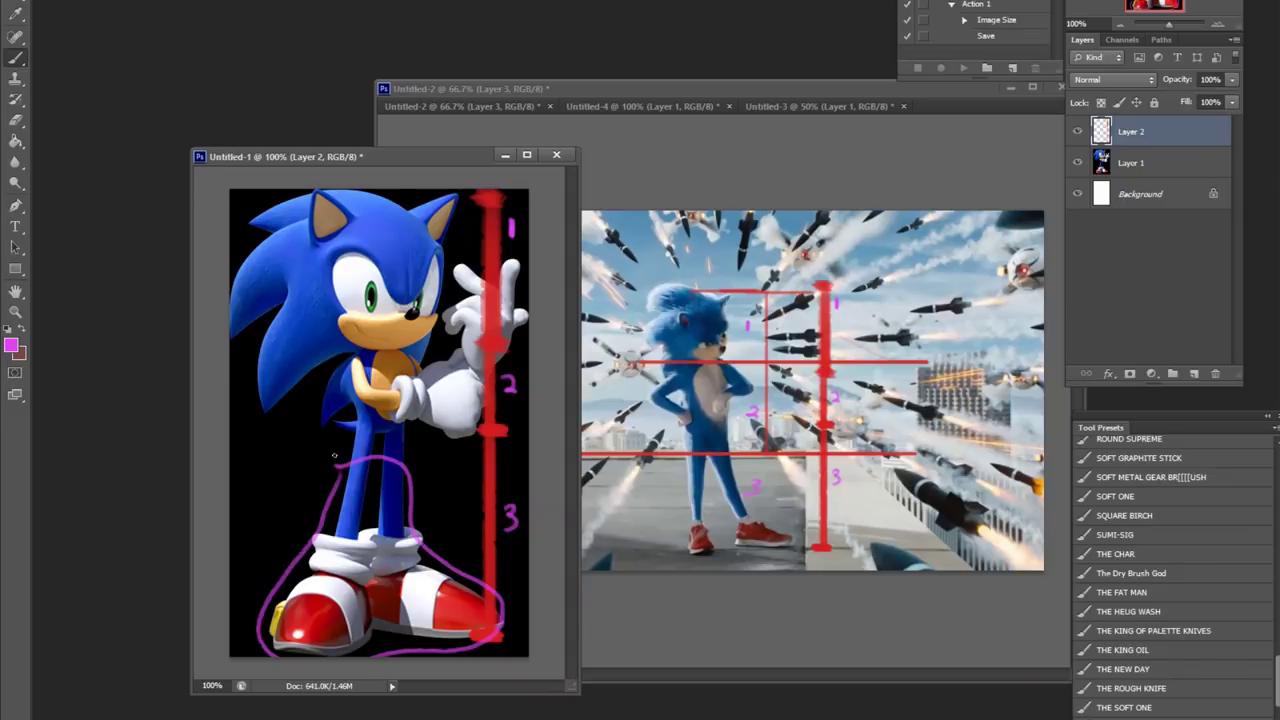
drag(750, 93, 777, 94)
drag(330, 158, 213, 143)
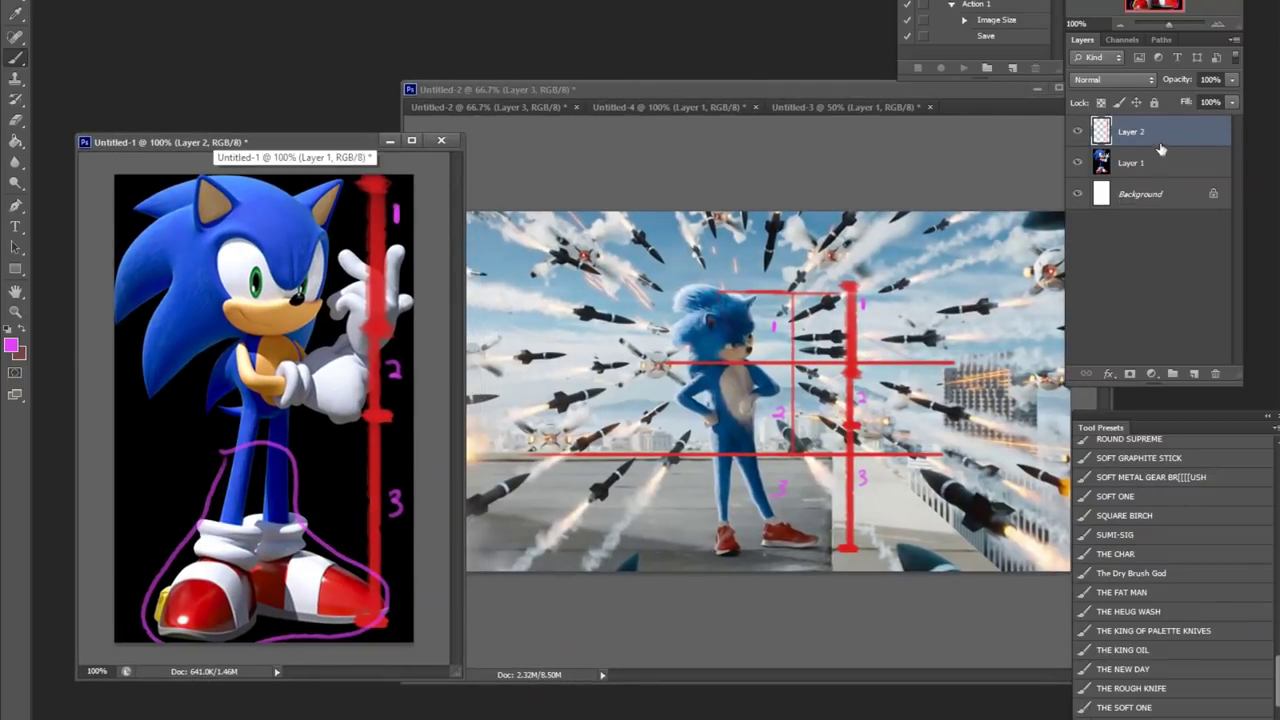
Delete the guide layers from movie Sonic, add a fresh layer, and zoom to 100%
key(ctrl+z)
key(ctrl+z)
click(957, 177)
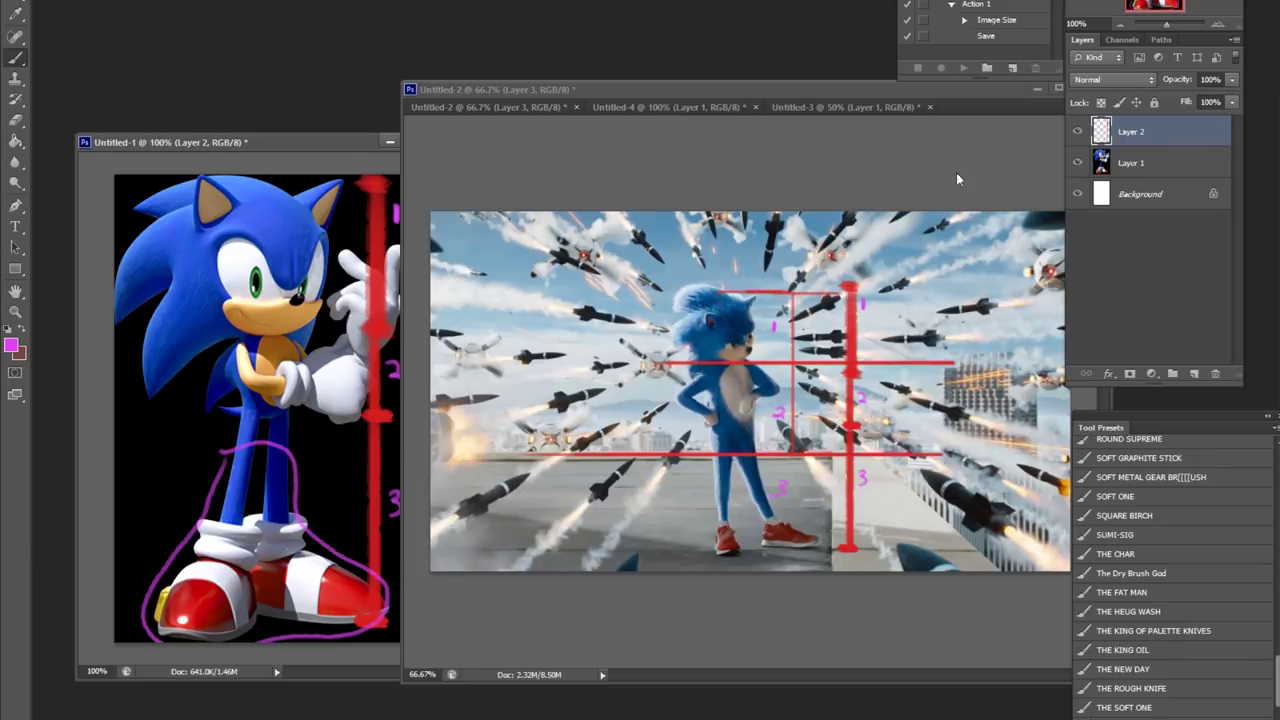
click(1140, 126)
key(Delete)
key(Delete)
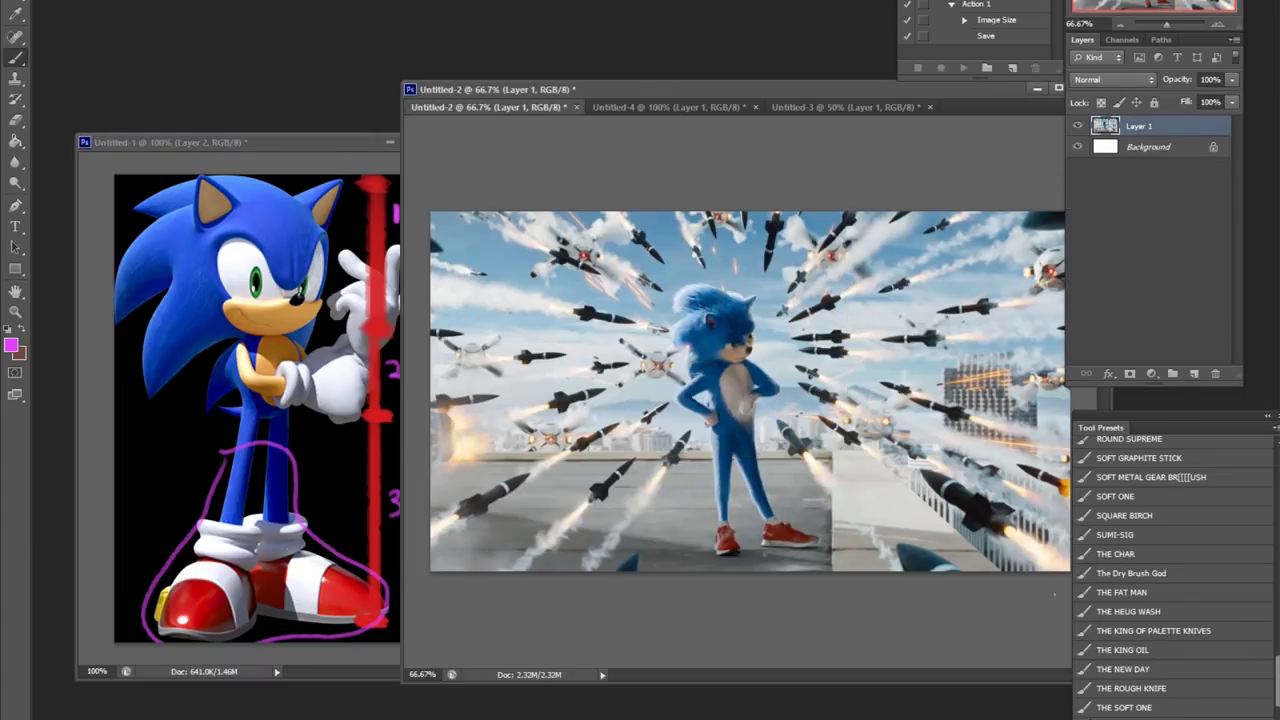
click(1192, 373)
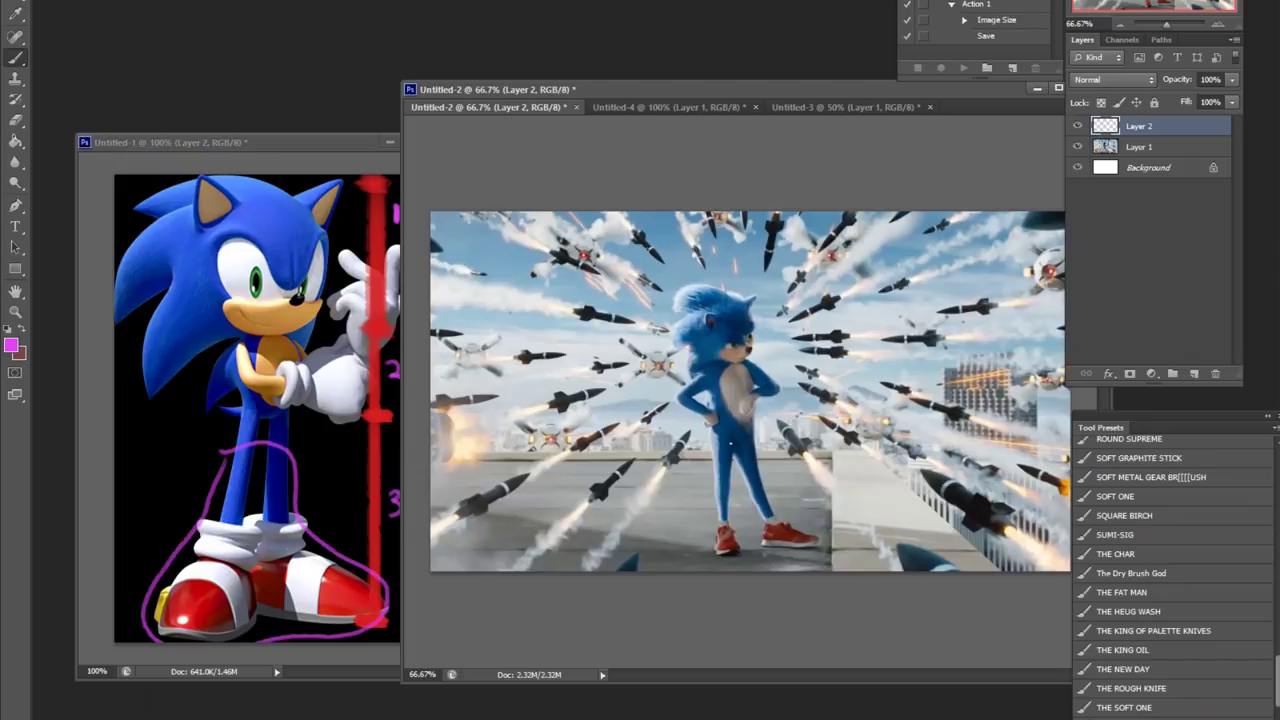
key(z)
click(683, 586)
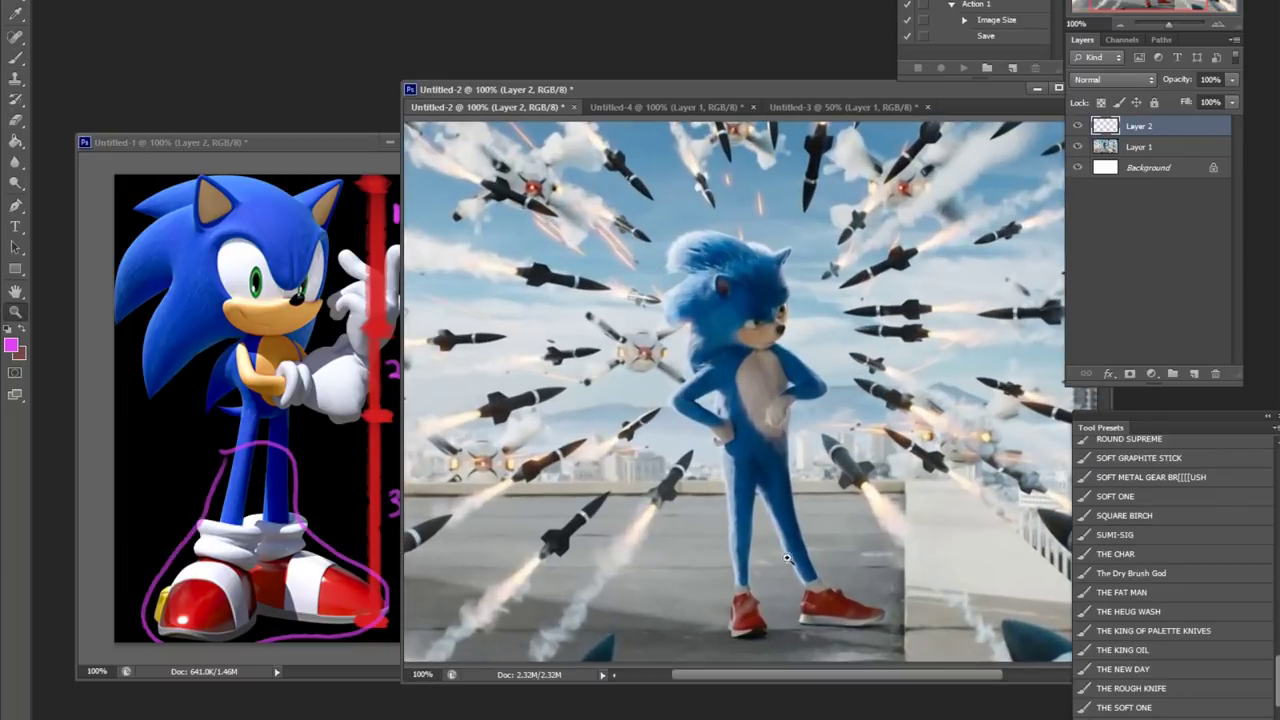
In the classic Sonic image, set the foreground colour to cyan
click(270, 327)
key(i)
click(14, 346)
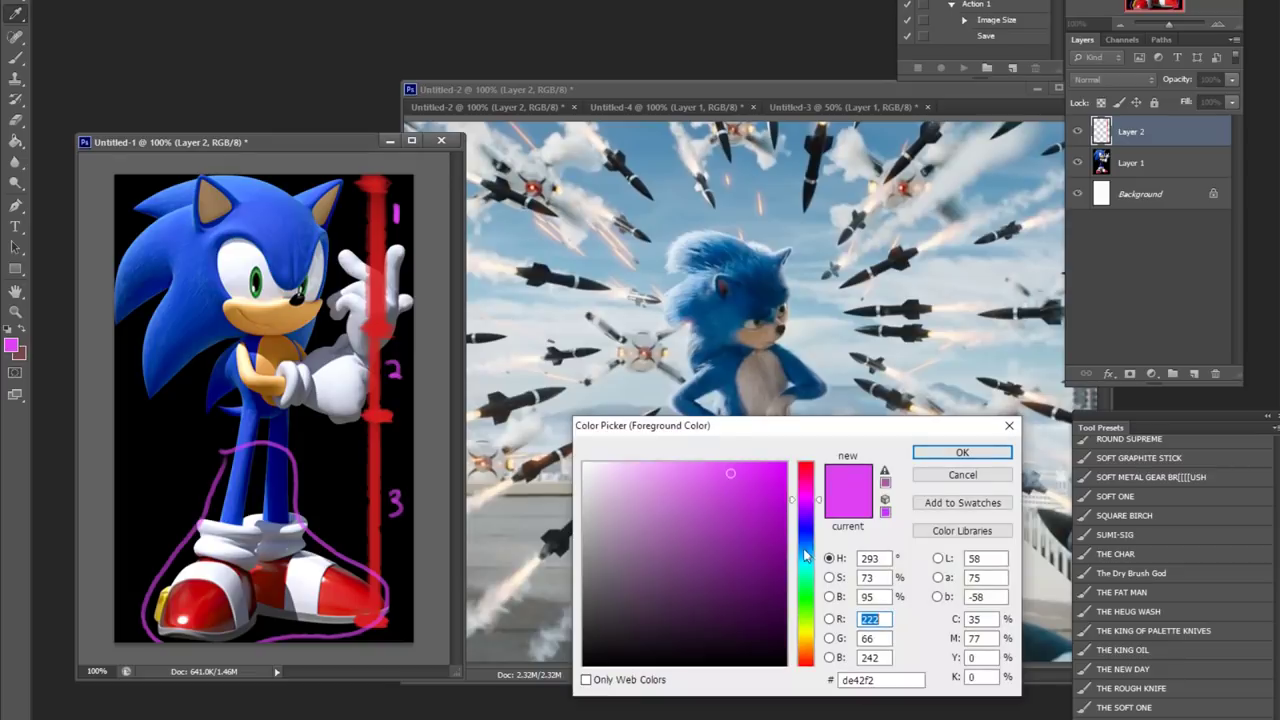
mouse_move(808, 550)
mouse_down()
mouse_move(808, 578)
mouse_move(808, 563)
mouse_up()
click(940, 455)
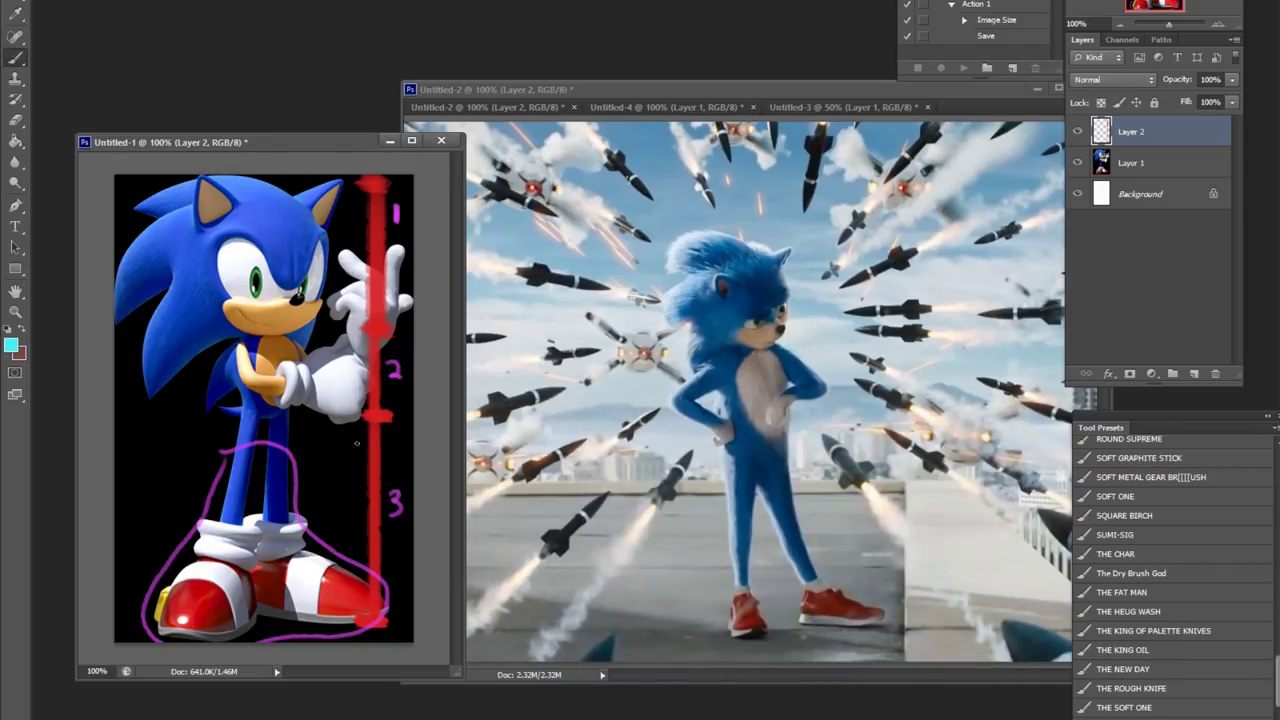
Brush cyan lines down classic Sonic's legs to his shoes, with an arrowhead at the top
drag(248, 392, 207, 556)
drag(258, 402, 229, 582)
drag(252, 392, 224, 582)
drag(250, 416, 226, 554)
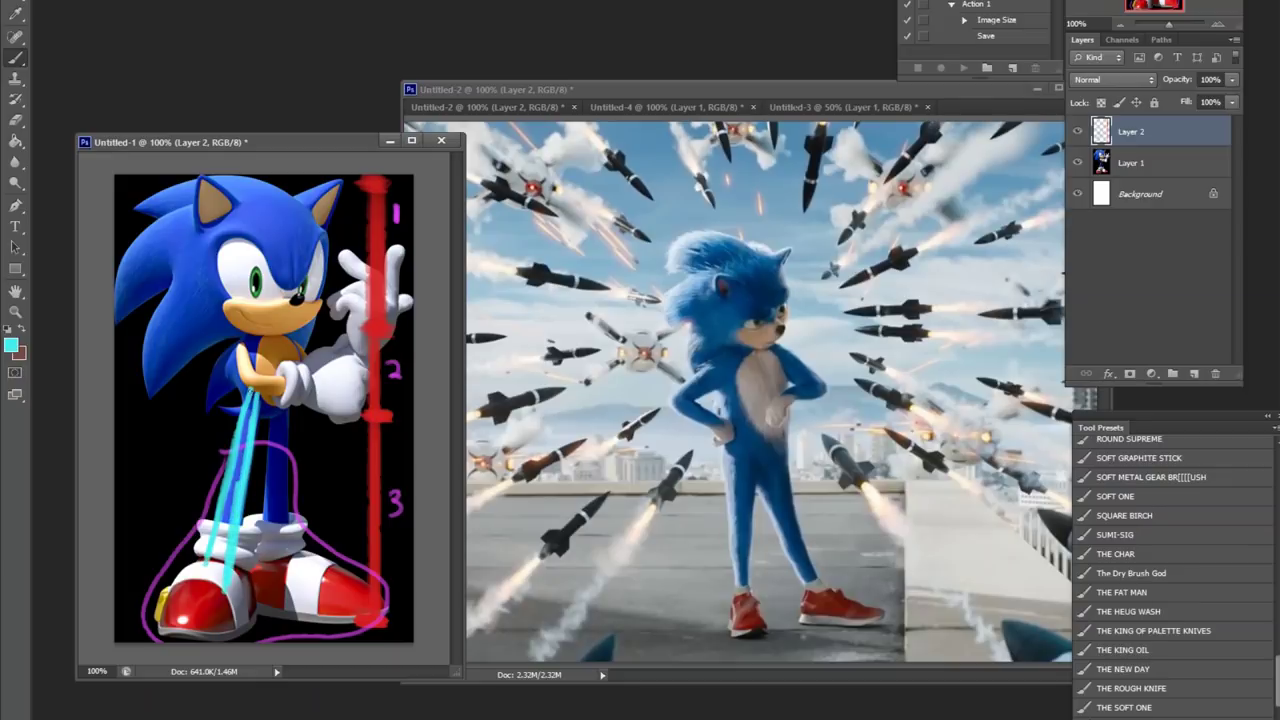
mouse_move(236, 406)
mouse_down()
mouse_move(250, 386)
mouse_move(264, 406)
mouse_move(258, 391)
mouse_up()
drag(258, 391, 266, 412)
drag(227, 470, 197, 572)
mouse_move(215, 505)
mouse_down()
mouse_move(197, 584)
mouse_move(219, 614)
mouse_up()
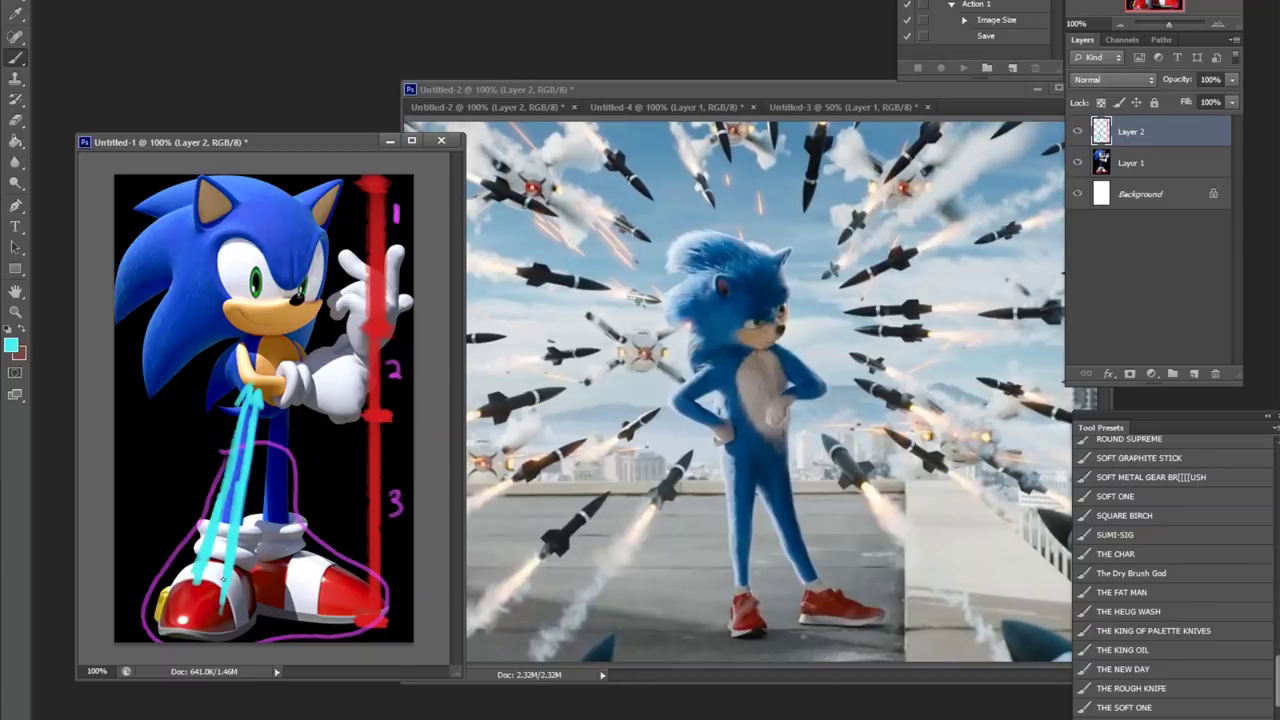
In the movie Sonic image, set the foreground colour to red (f24253)
click(736, 461)
click(11, 345)
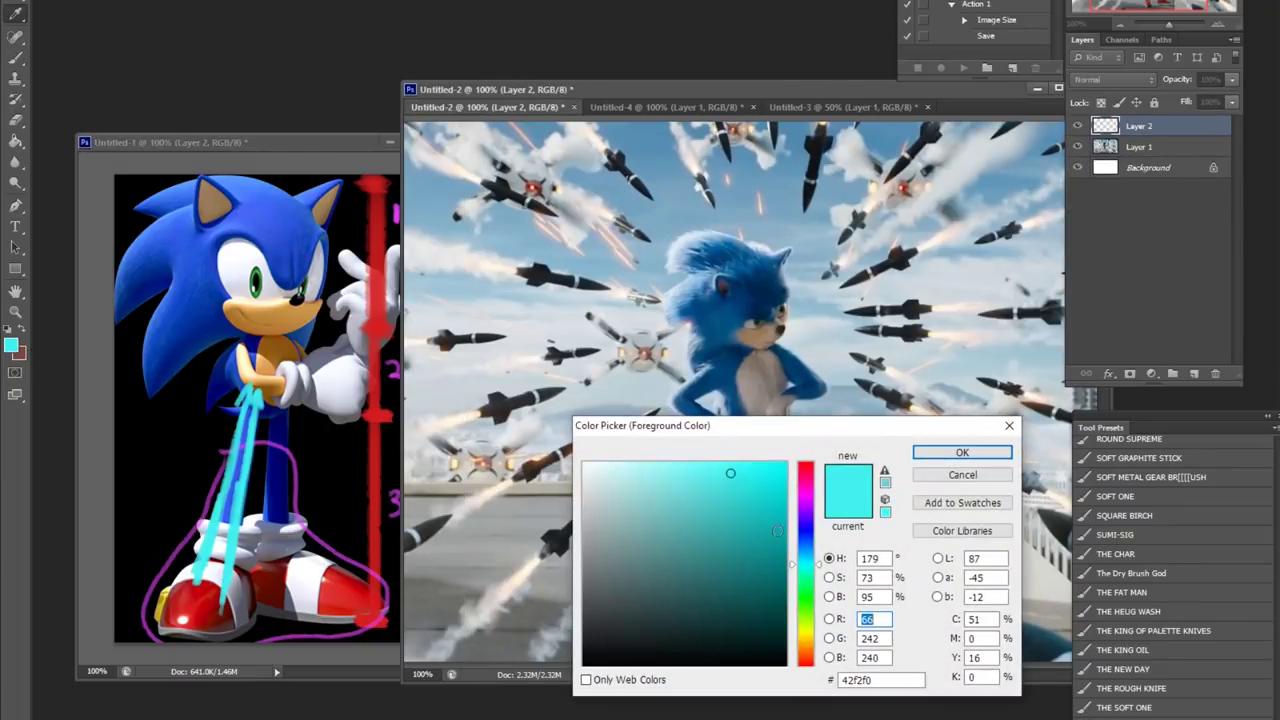
click(805, 466)
click(935, 452)
Paint two red lines down movie Sonic's outer and inner legs to his shoes
drag(716, 452, 734, 590)
drag(760, 458, 745, 588)
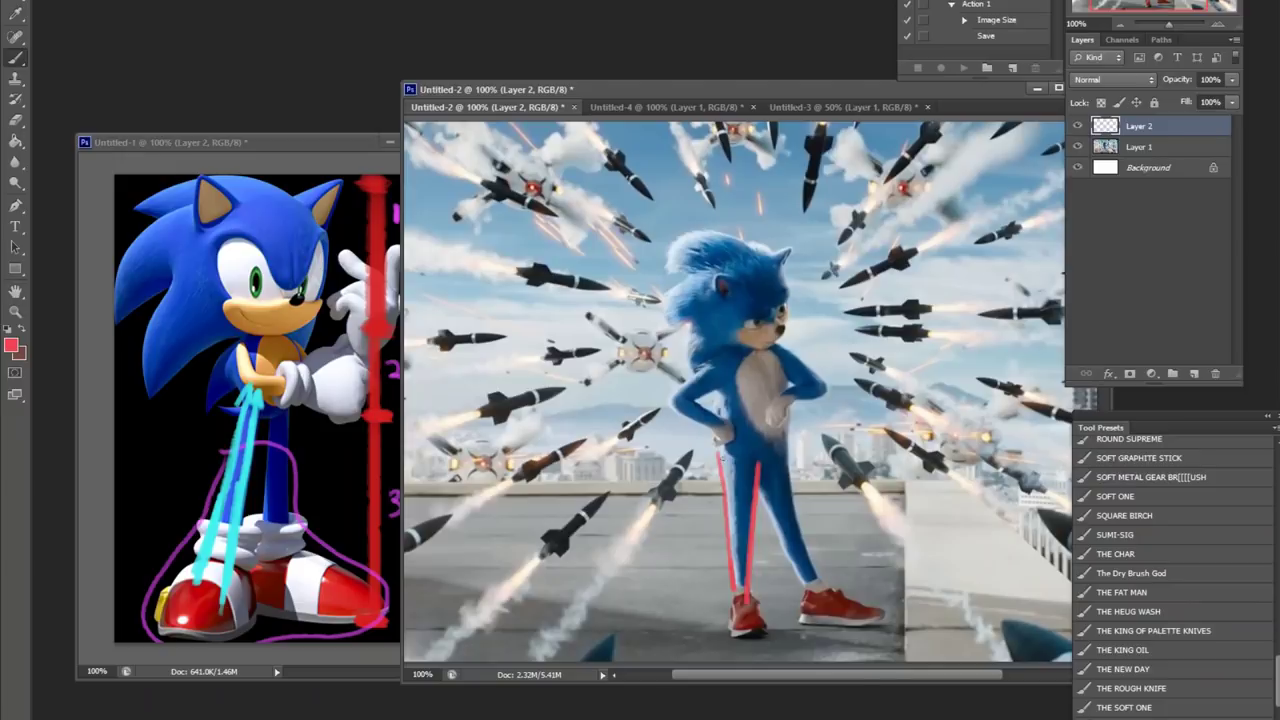
mouse_move(721, 420)
mouse_down()
mouse_move(737, 600)
mouse_move(751, 603)
mouse_up()
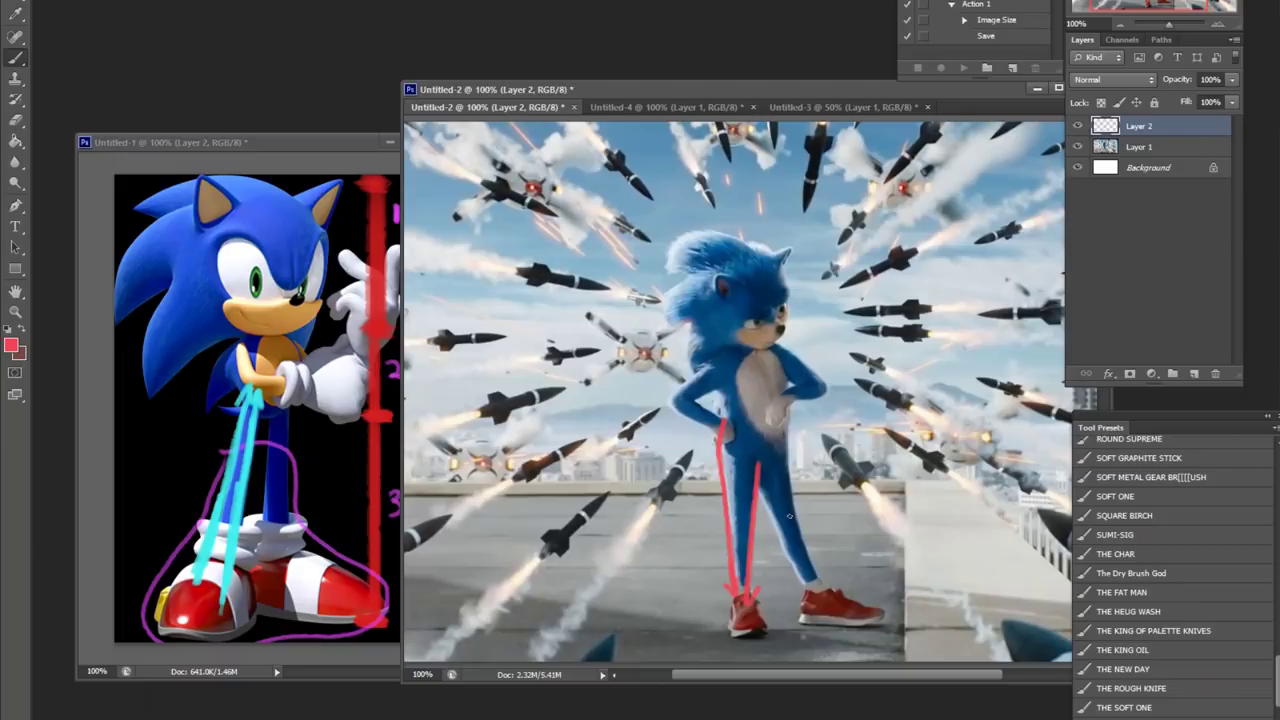
Sketch cyan triangular silhouette lines over classic Sonic's legs
click(246, 410)
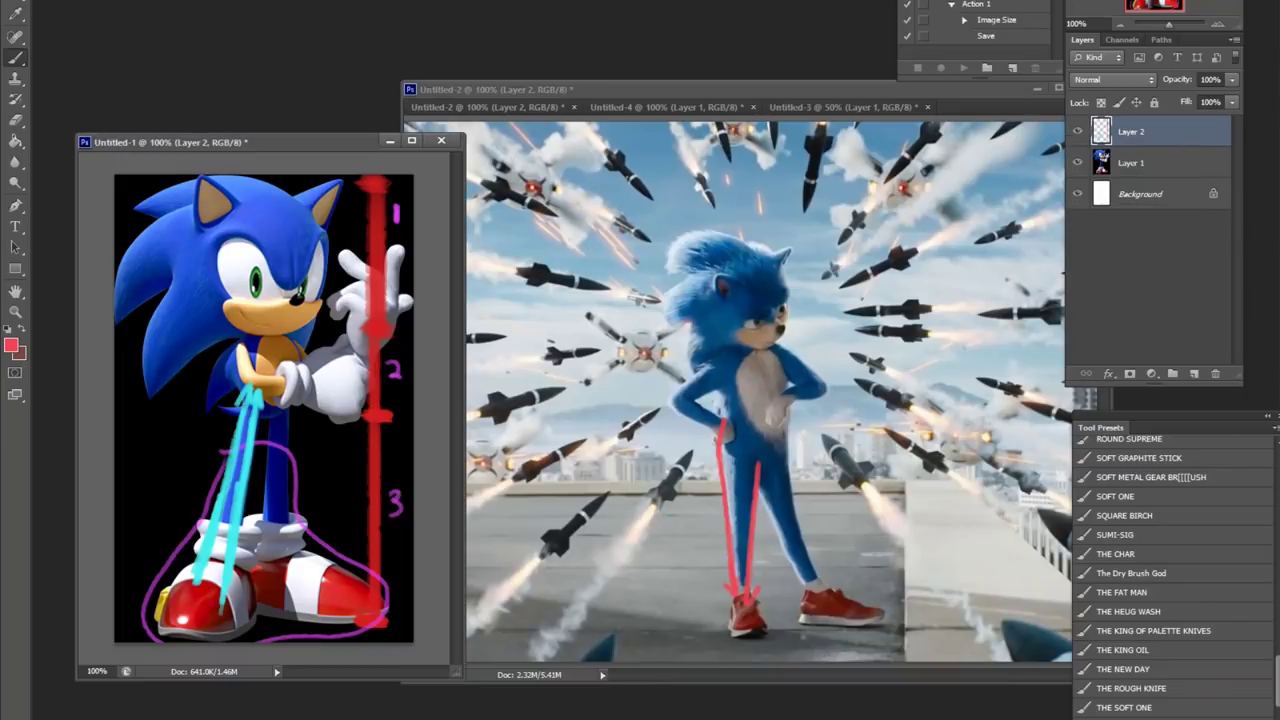
alt+click(245, 406)
mouse_move(247, 402)
mouse_down()
mouse_move(202, 484)
mouse_move(150, 639)
mouse_move(240, 642)
mouse_move(408, 615)
mouse_move(258, 394)
mouse_move(392, 630)
mouse_up()
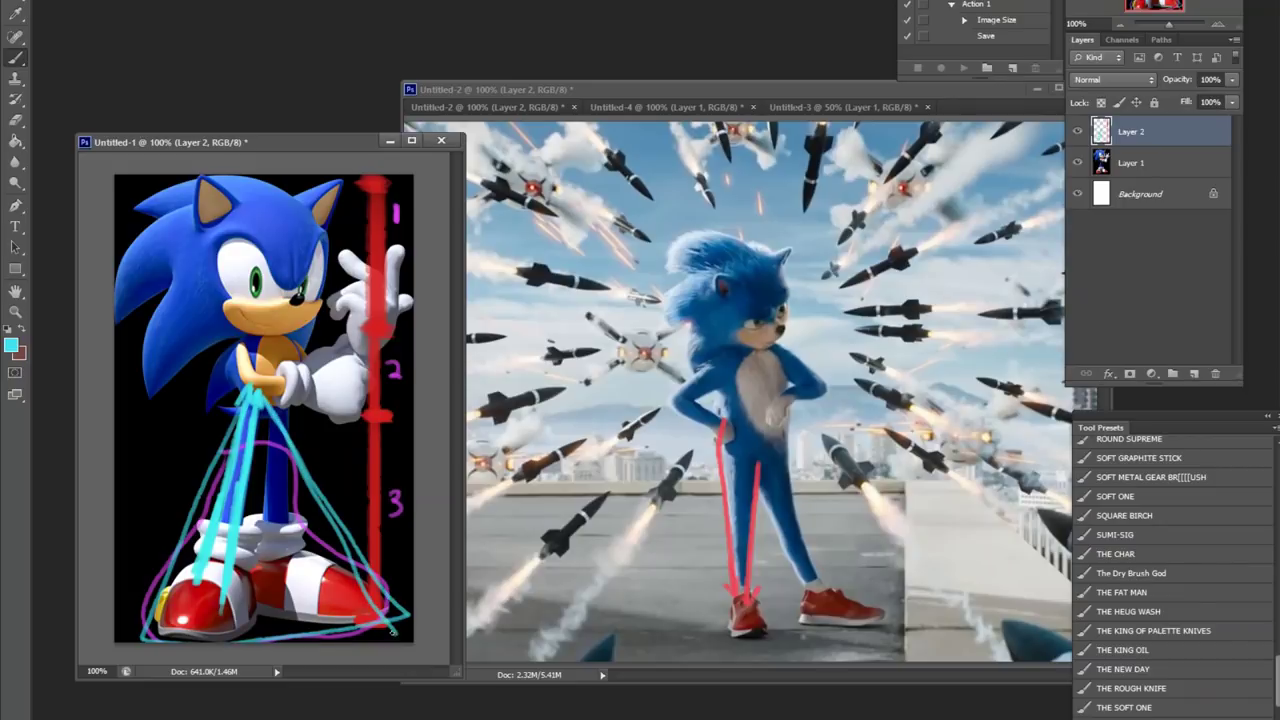
Outline movie Sonic's legs and shoes in red, undoing a bad stroke
click(709, 486)
alt+click(741, 574)
mouse_move(718, 468)
mouse_down()
mouse_move(703, 628)
mouse_move(864, 629)
mouse_move(880, 612)
mouse_move(750, 428)
mouse_move(734, 625)
mouse_move(883, 620)
mouse_move(737, 405)
mouse_up()
key(ctrl+z)
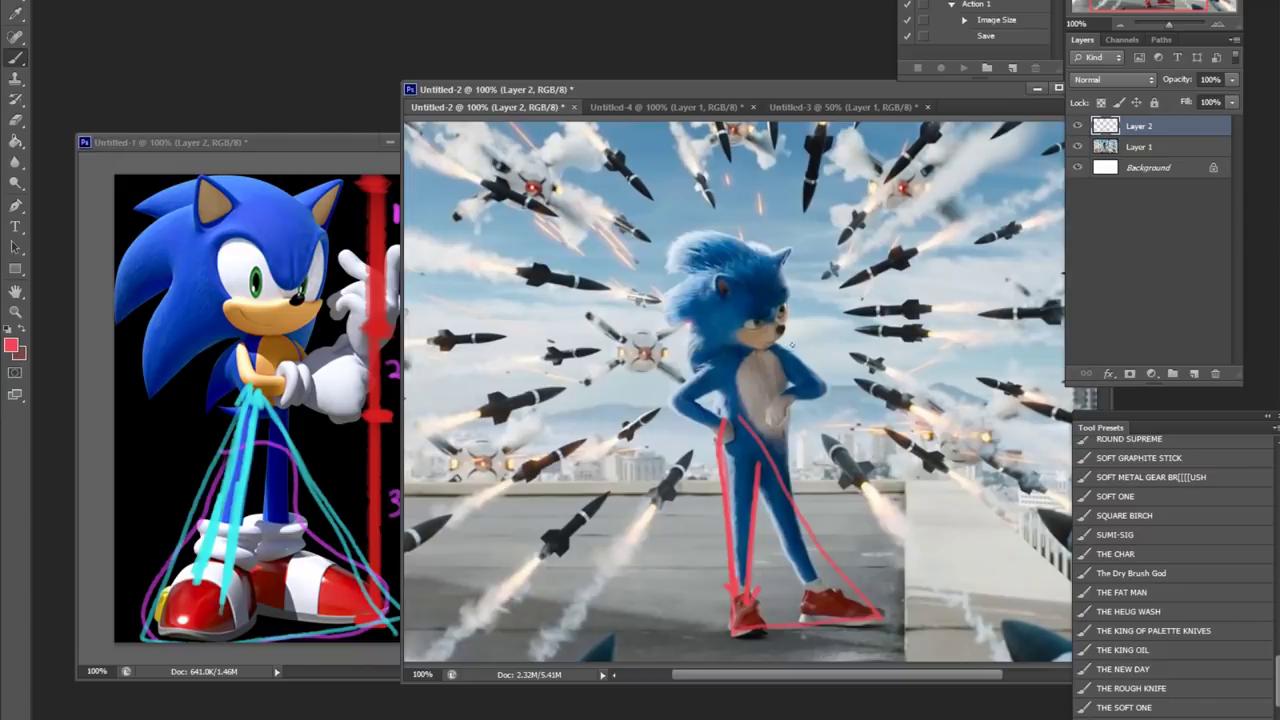
Draw red box edges beside movie Sonic's body and scribble a red mass over his head
mouse_move(792, 346)
mouse_down()
mouse_move(881, 346)
mouse_move(857, 402)
mouse_move(857, 616)
mouse_up()
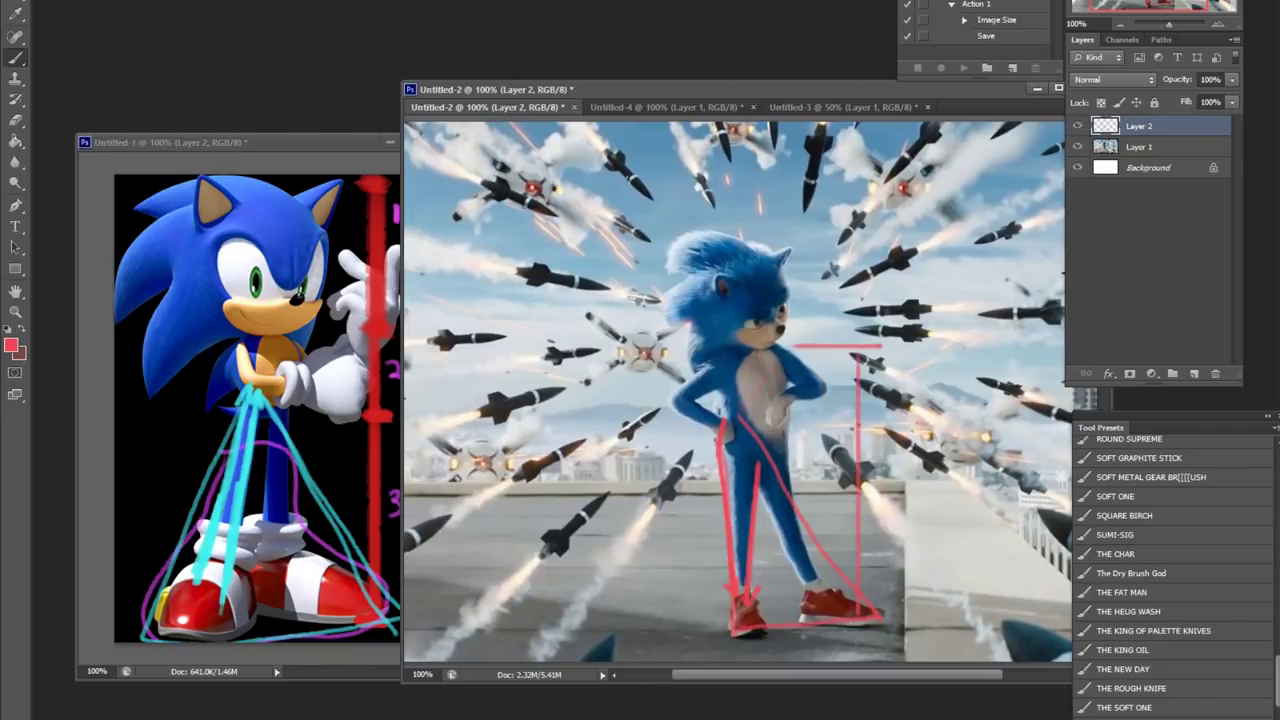
drag(859, 347, 858, 462)
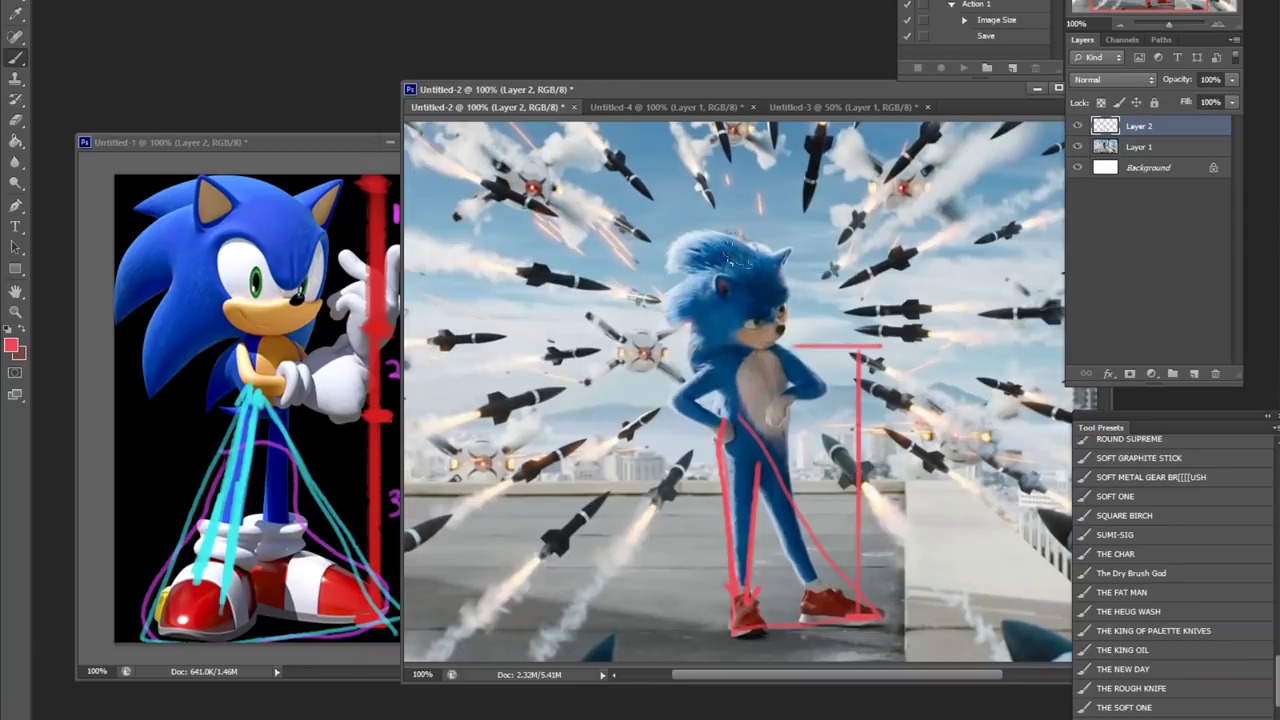
mouse_move(732, 258)
mouse_down()
mouse_move(690, 320)
mouse_move(800, 330)
mouse_move(768, 240)
mouse_move(775, 250)
mouse_up()
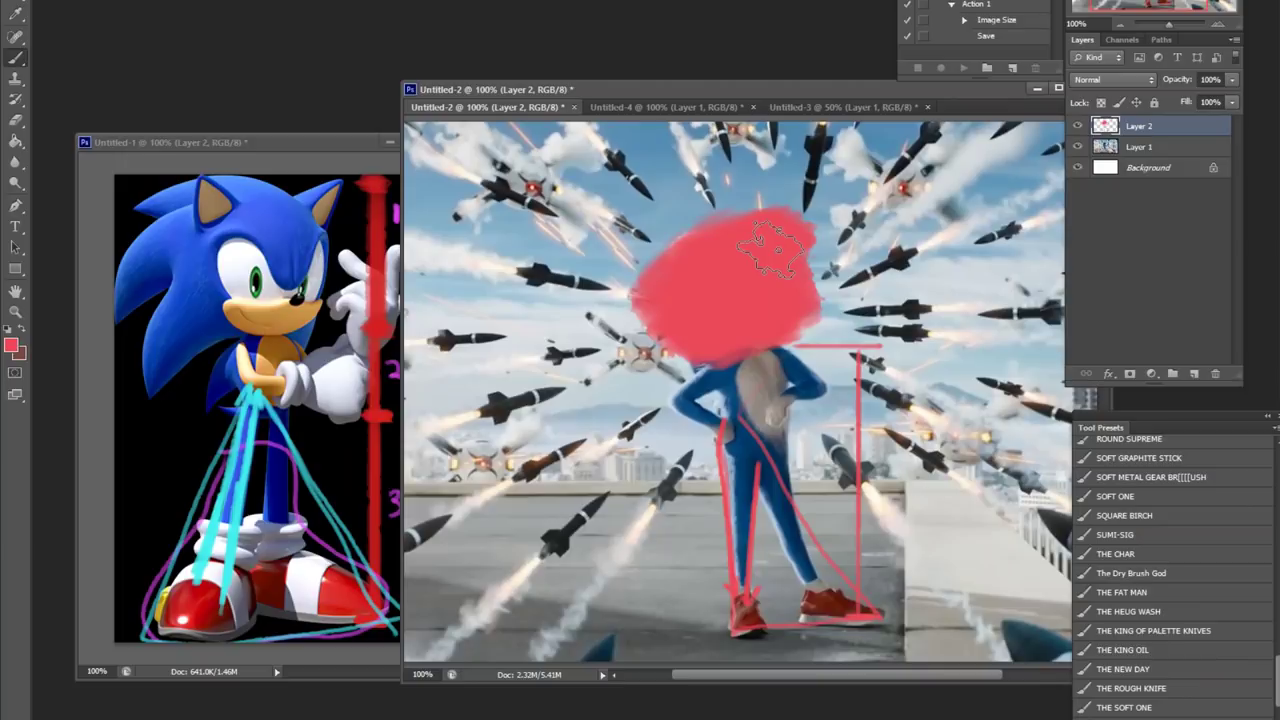
Delete the old red markup layer, then circle movie Sonic's head and arrow down both legs
key(Delete)
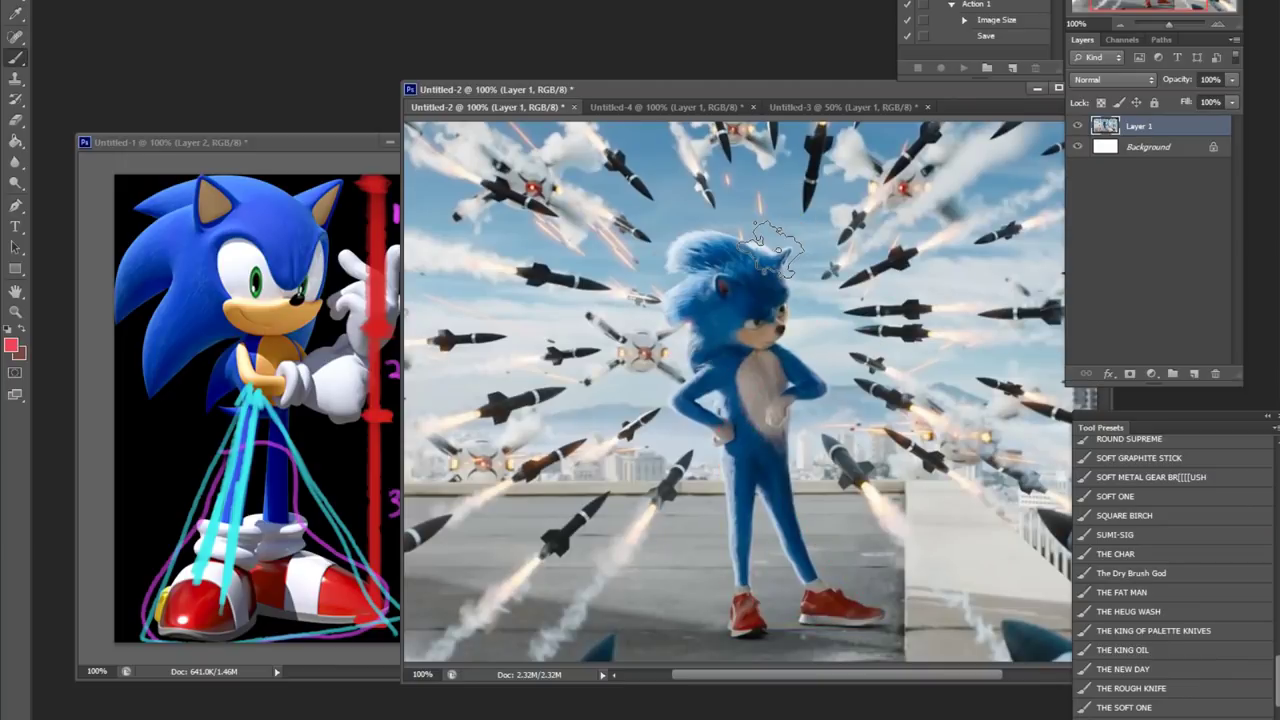
mouse_move(716, 208)
mouse_down()
mouse_move(650, 290)
mouse_move(822, 298)
mouse_move(714, 204)
mouse_up()
mouse_move(830, 338)
mouse_down()
mouse_move(829, 500)
mouse_move(806, 600)
mouse_move(832, 612)
mouse_up()
drag(710, 366, 738, 604)
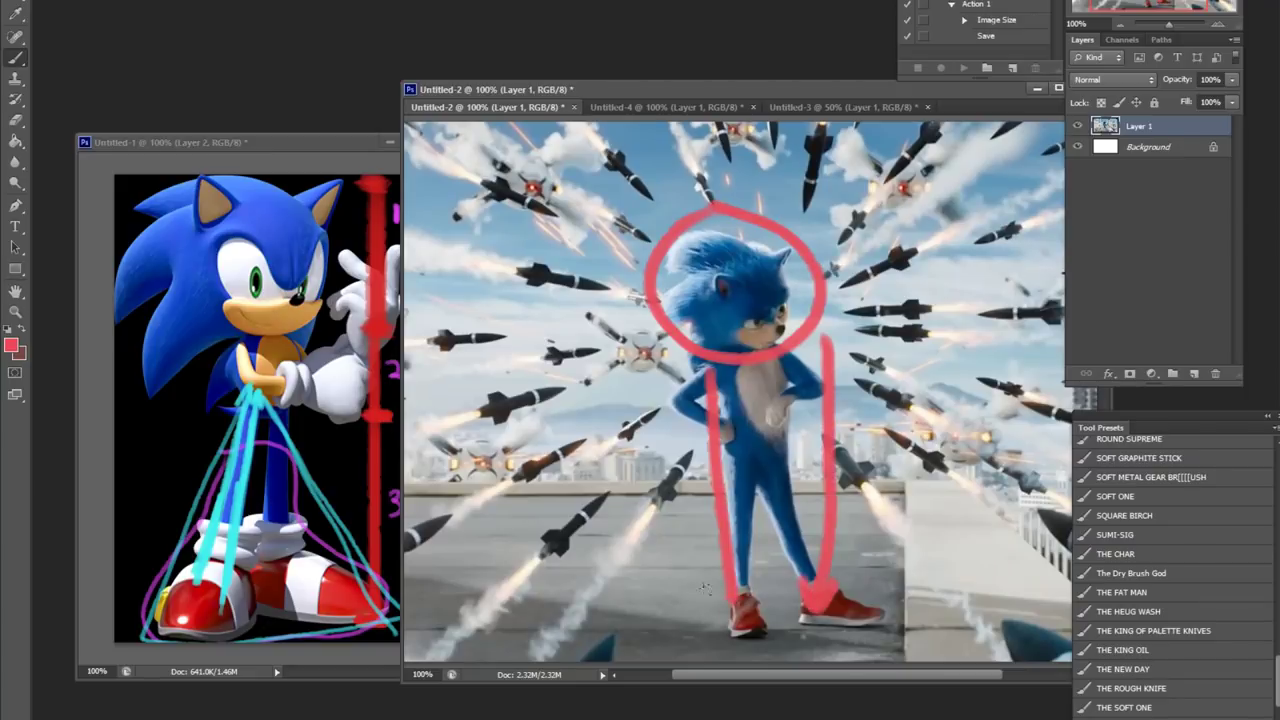
drag(758, 532, 702, 584)
Draw a red horizontal bar across the sky with end ticks labelled C and R
key(space)
drag(925, 318, 832, 318)
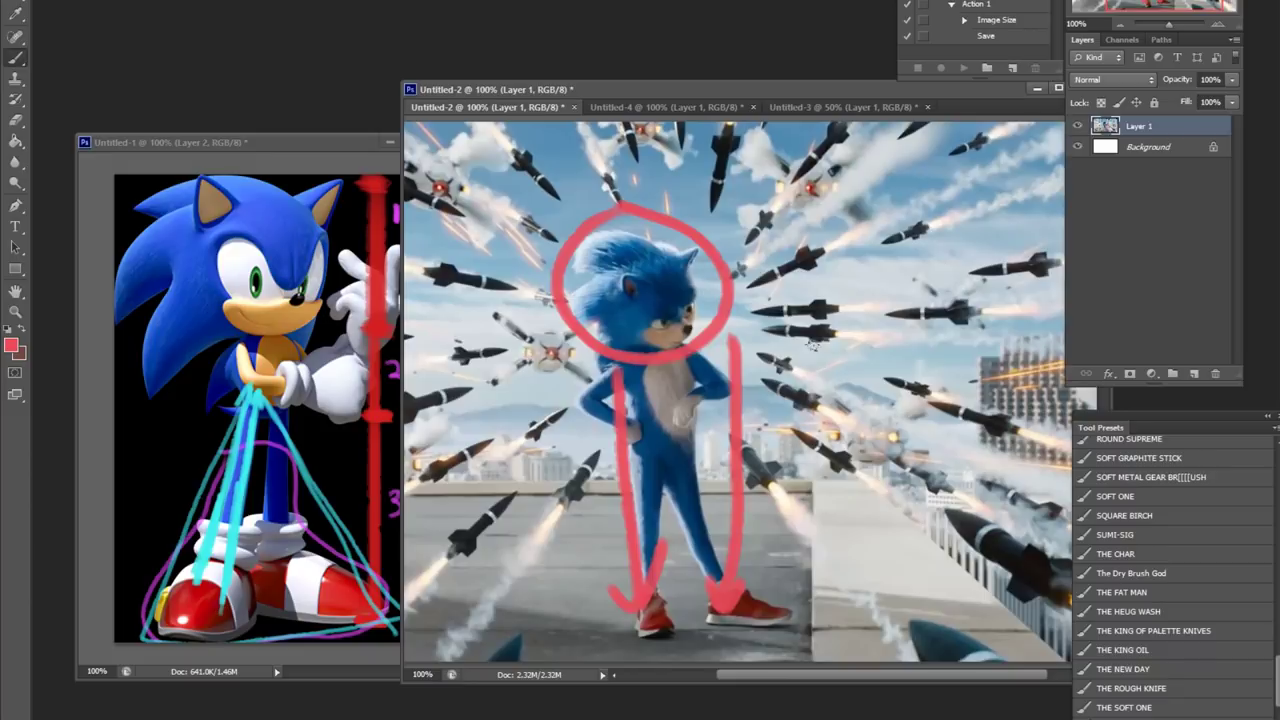
drag(766, 288, 1052, 287)
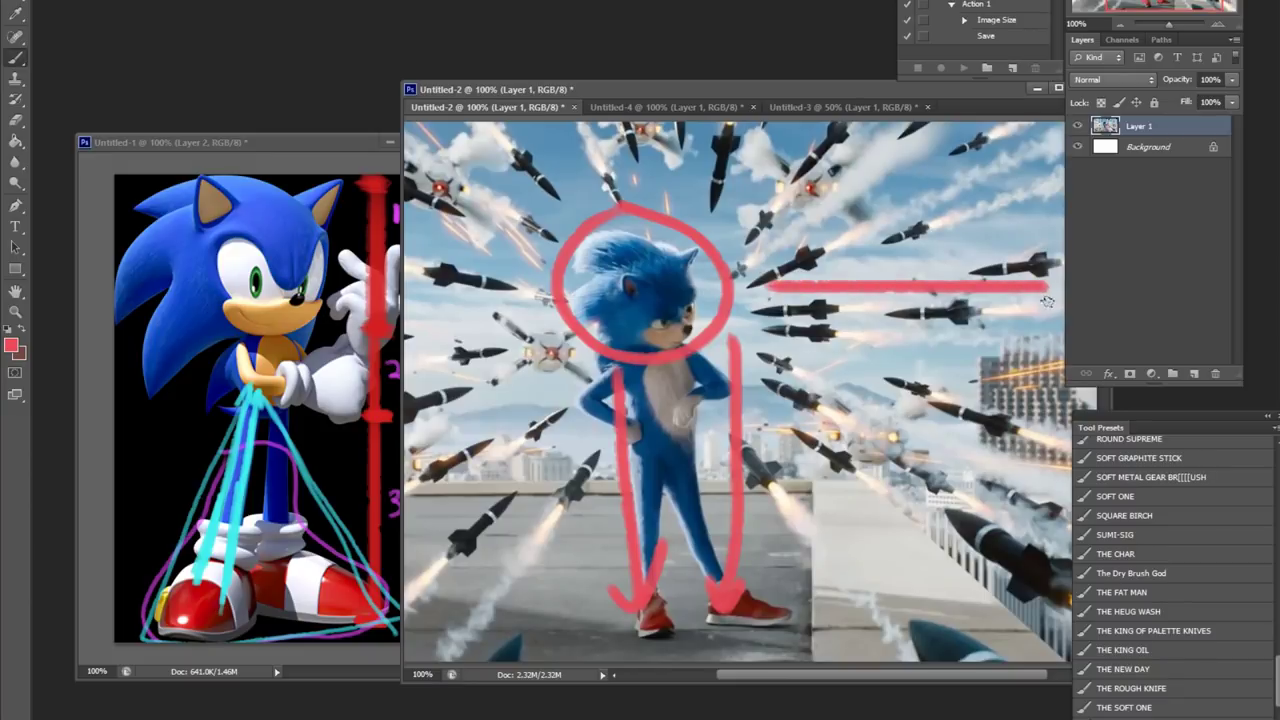
drag(764, 264, 764, 304)
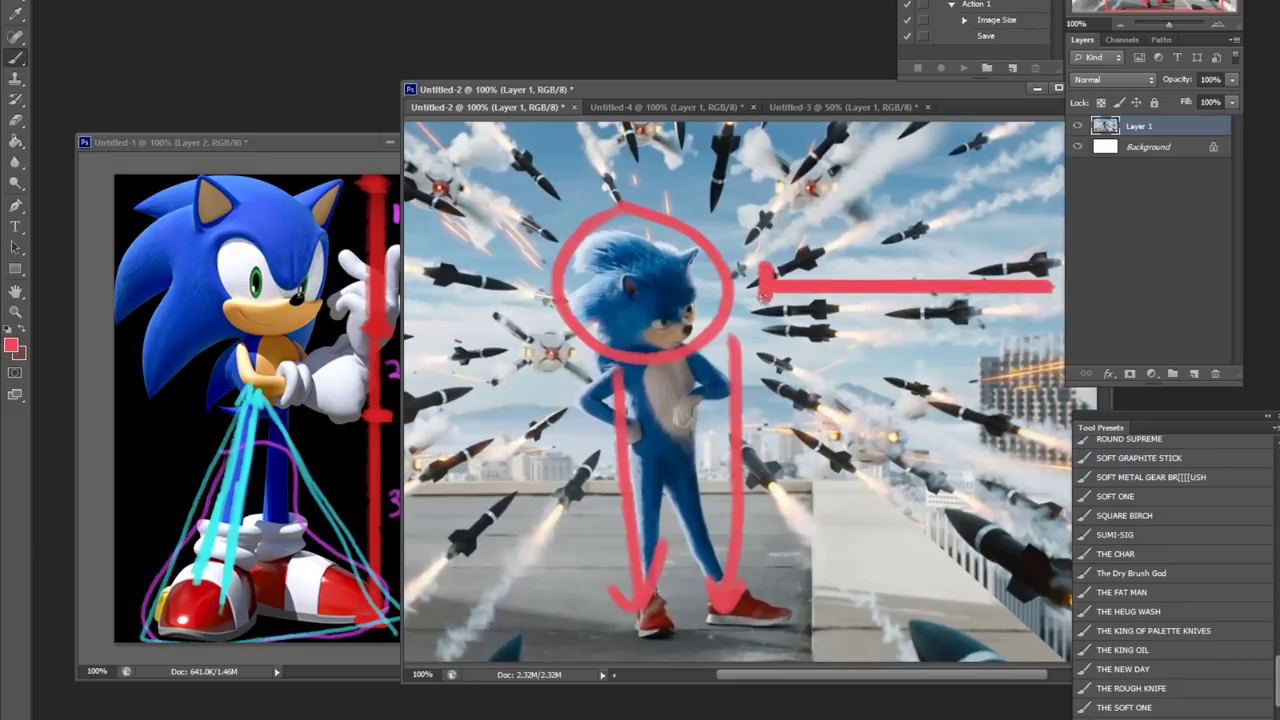
mouse_move(750, 222)
mouse_down()
mouse_move(784, 207)
mouse_move(795, 243)
mouse_up()
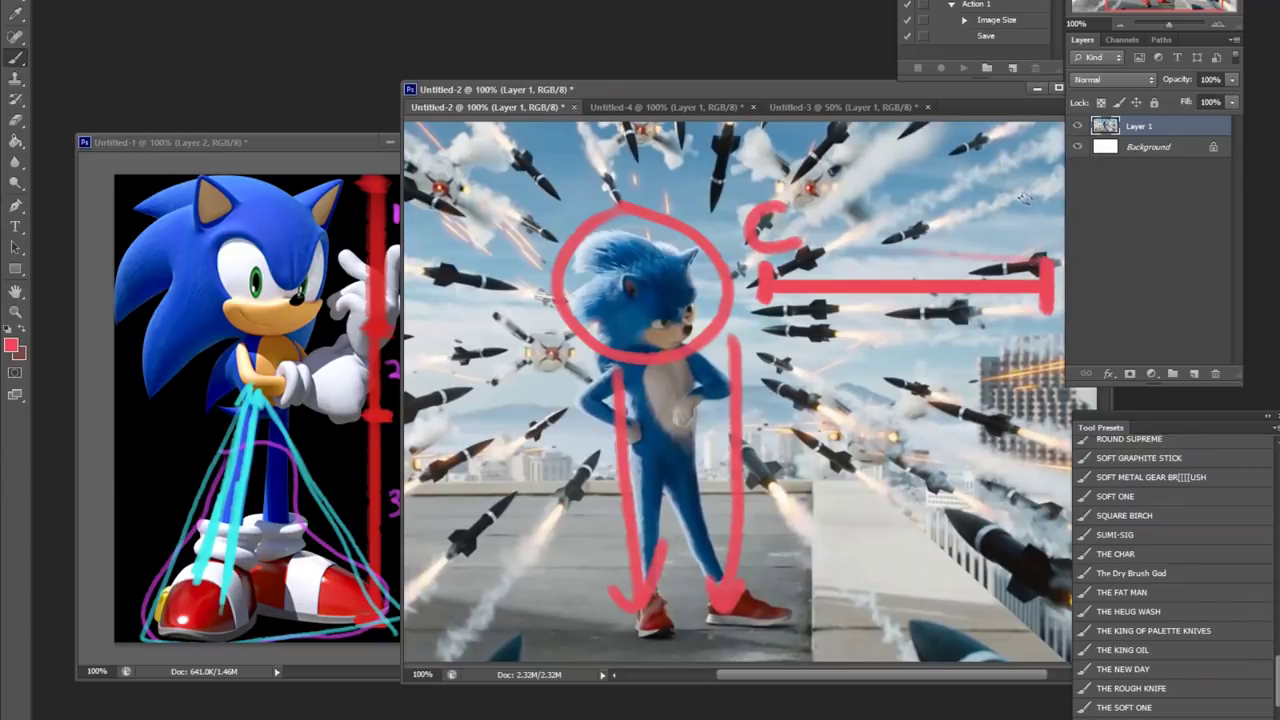
drag(1050, 266, 1052, 308)
mouse_move(1026, 214)
mouse_down()
mouse_move(1026, 250)
mouse_move(1064, 230)
mouse_up()
drag(1044, 222, 1068, 250)
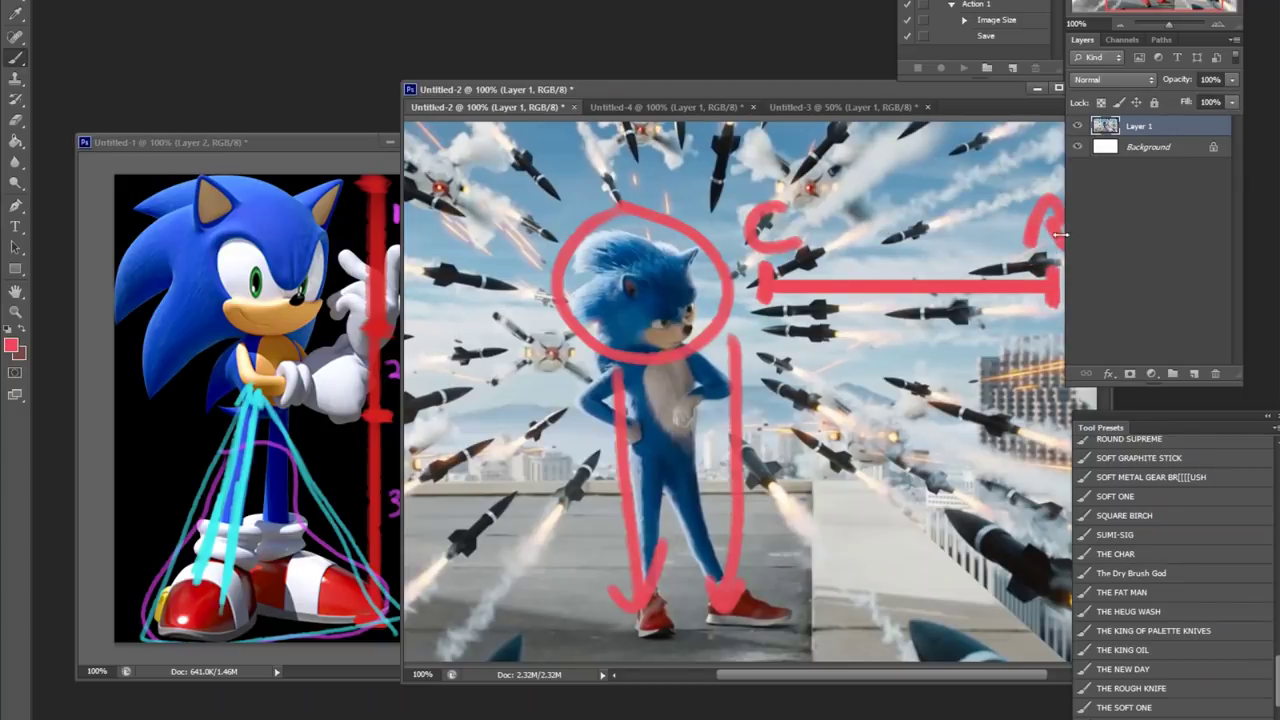
Zoom the view out to 66.67% and return to the brush
key(z)
alt+click(968, 327)
alt+click(968, 327)
key(b)
Pick magenta, dab two marks on the red bar, then undo them
click(11, 346)
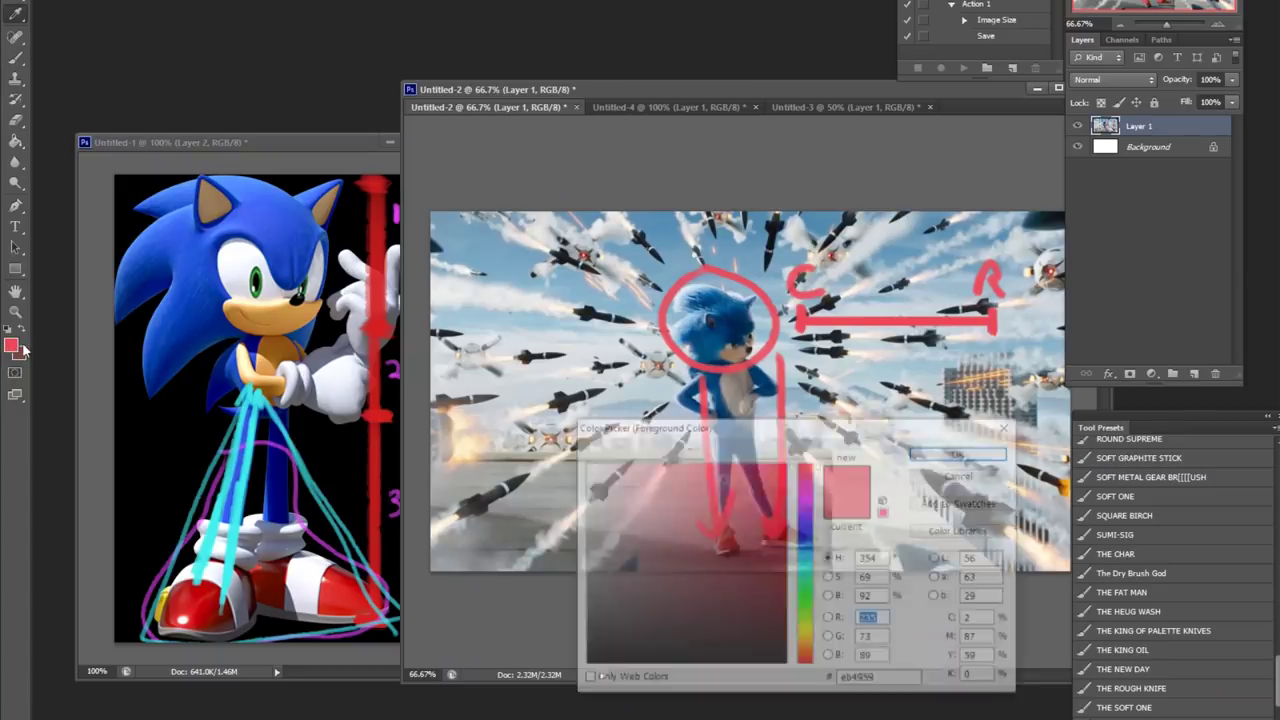
click(766, 490)
click(805, 492)
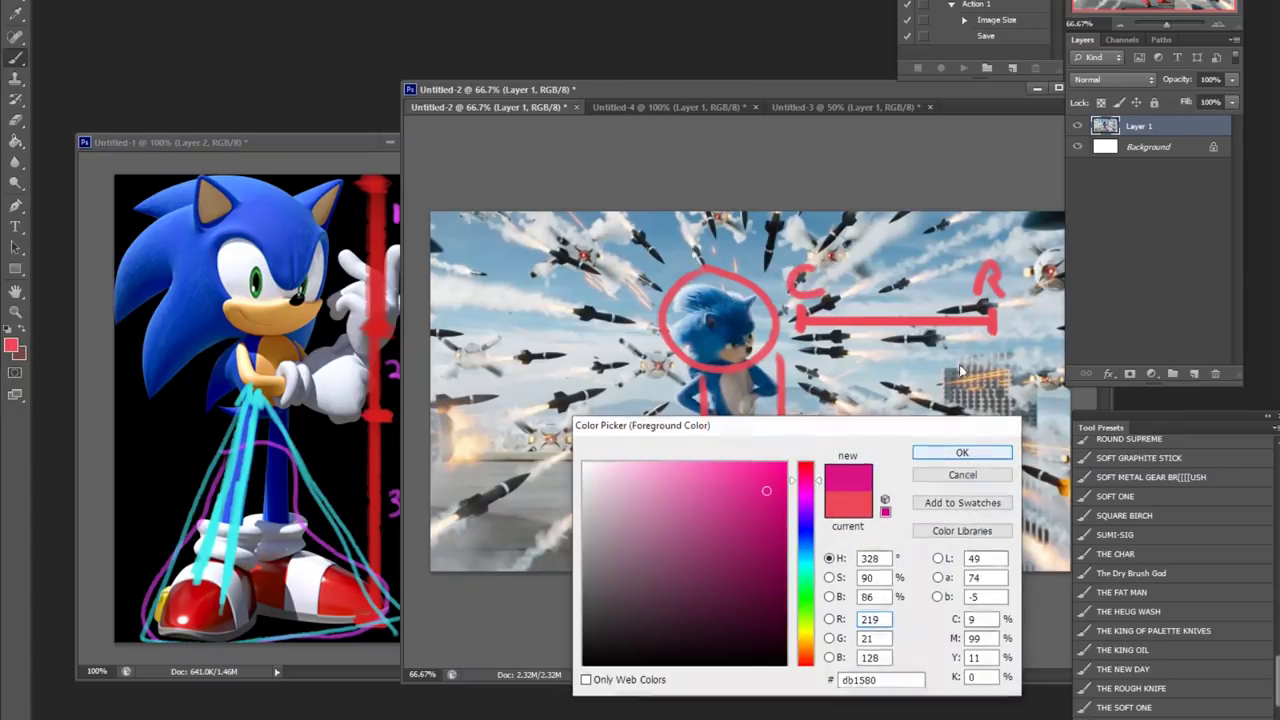
click(962, 452)
click(941, 318)
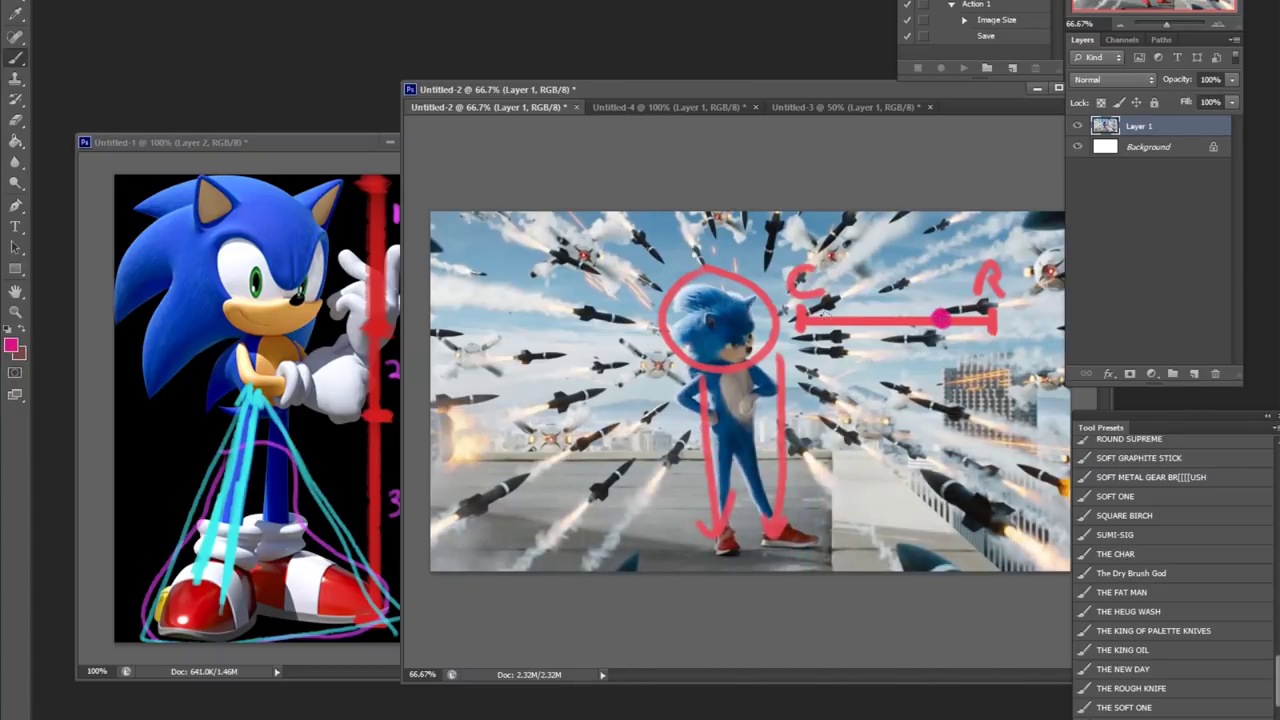
click(826, 320)
key(ctrl+alt+z)
key(ctrl+alt+z)
Switch the painting colour to green and dab it at the bar's left end
key(i)
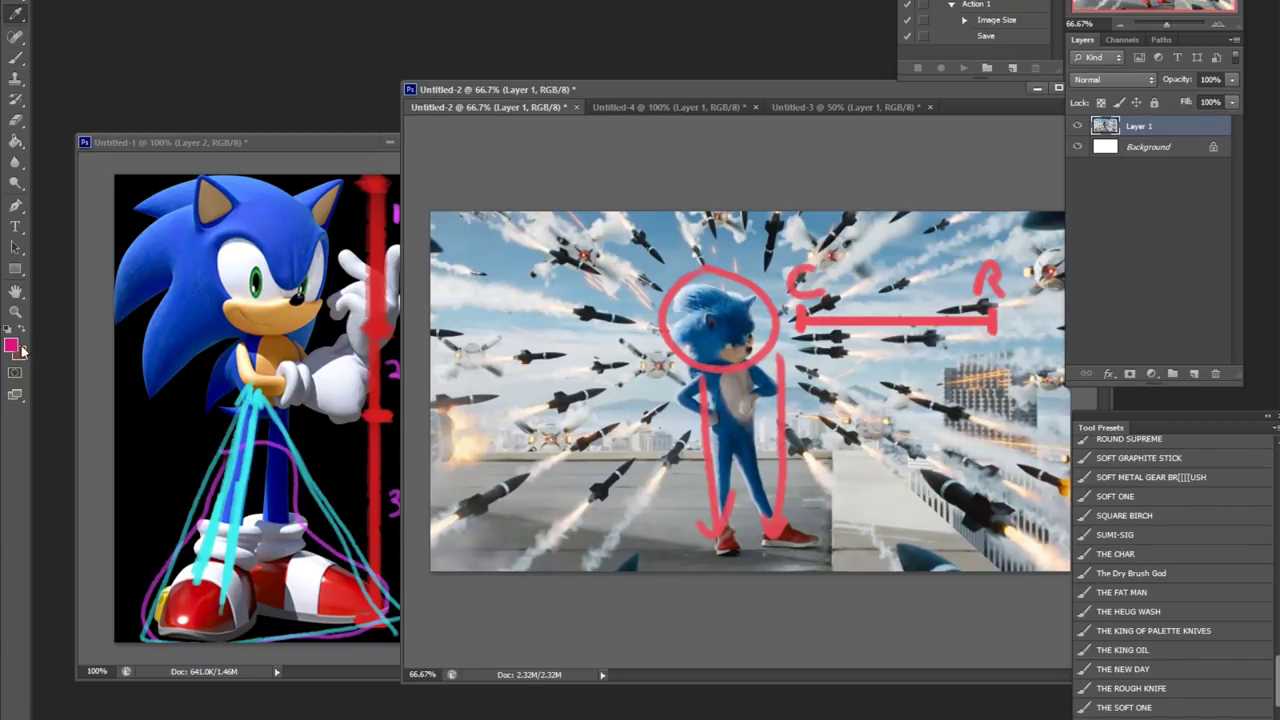
click(14, 346)
click(812, 578)
click(971, 449)
key(b)
click(830, 319)
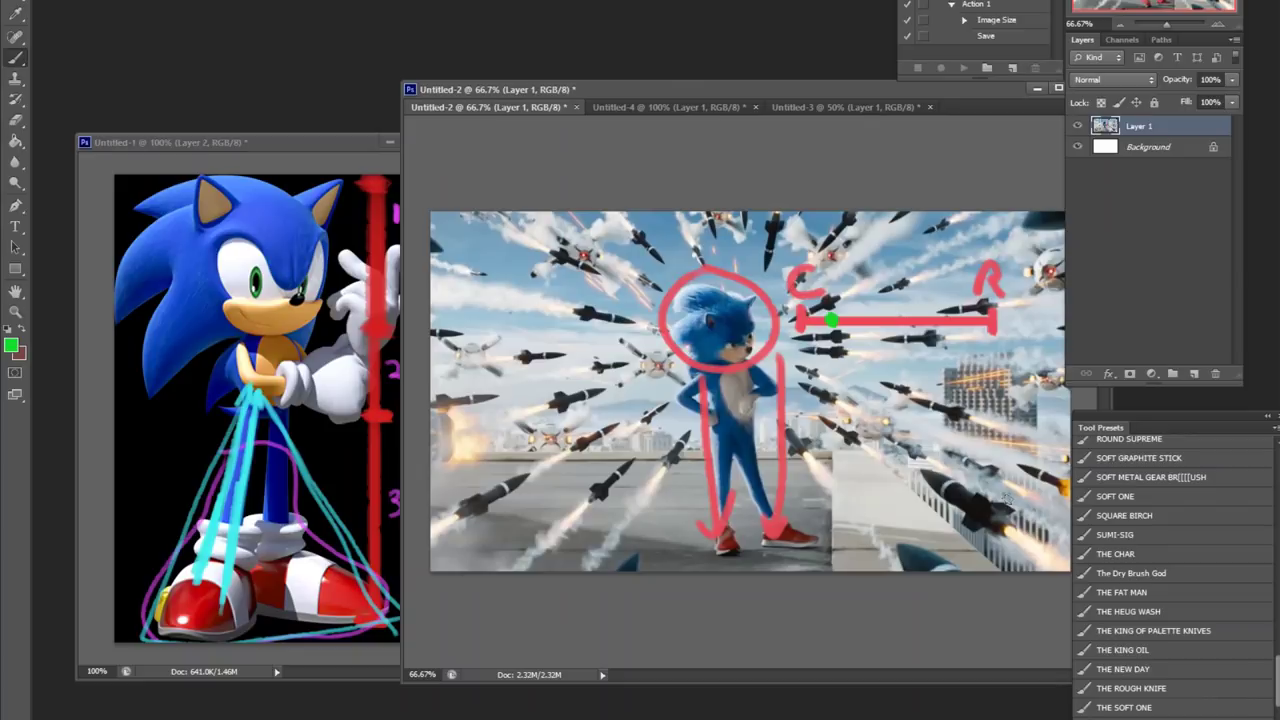
Add cyan and green U-curves with an arrowhead under the bar, then undo every markup stroke
click(11, 345)
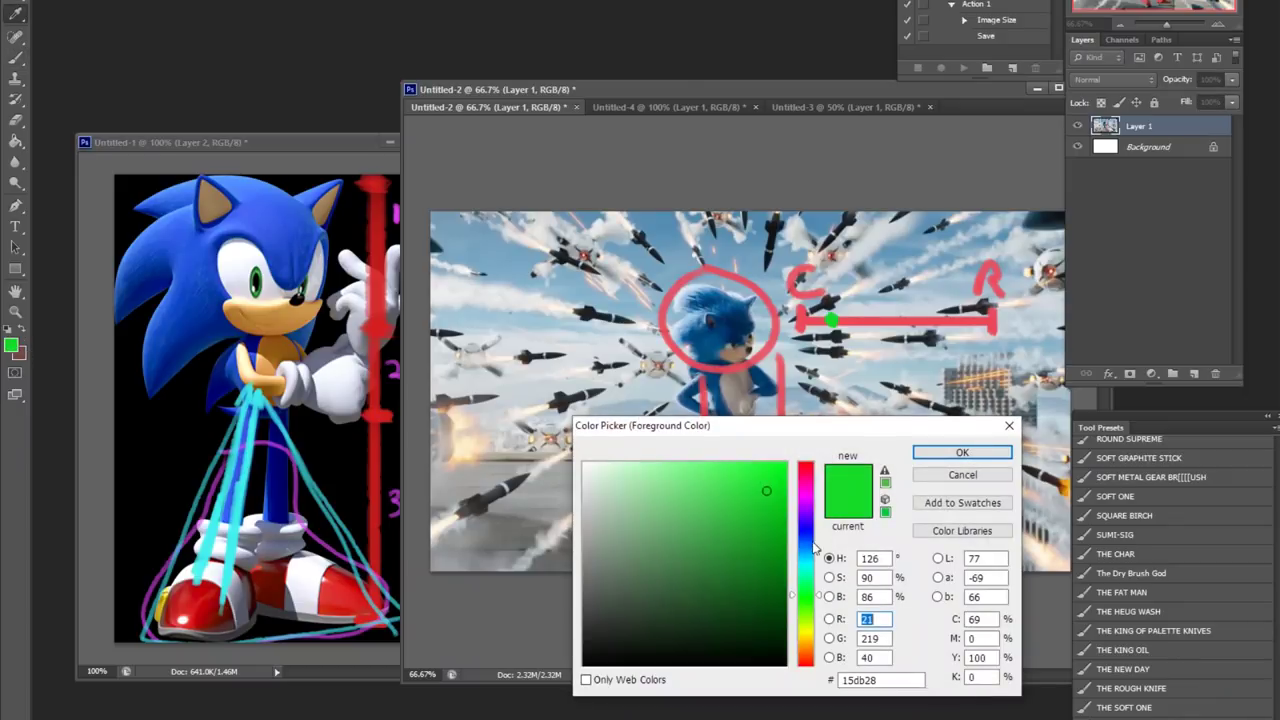
mouse_move(815, 548)
mouse_down()
mouse_move(813, 530)
mouse_move(813, 557)
mouse_up()
drag(762, 495, 746, 488)
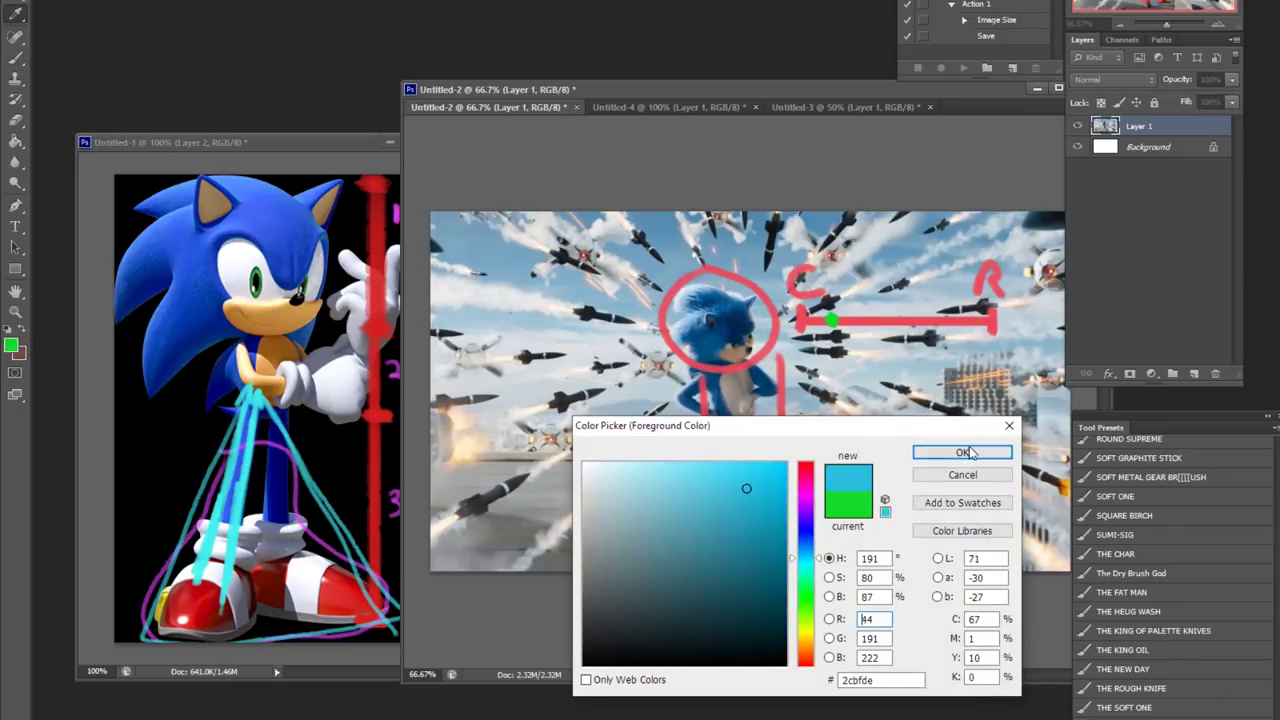
click(962, 452)
click(973, 323)
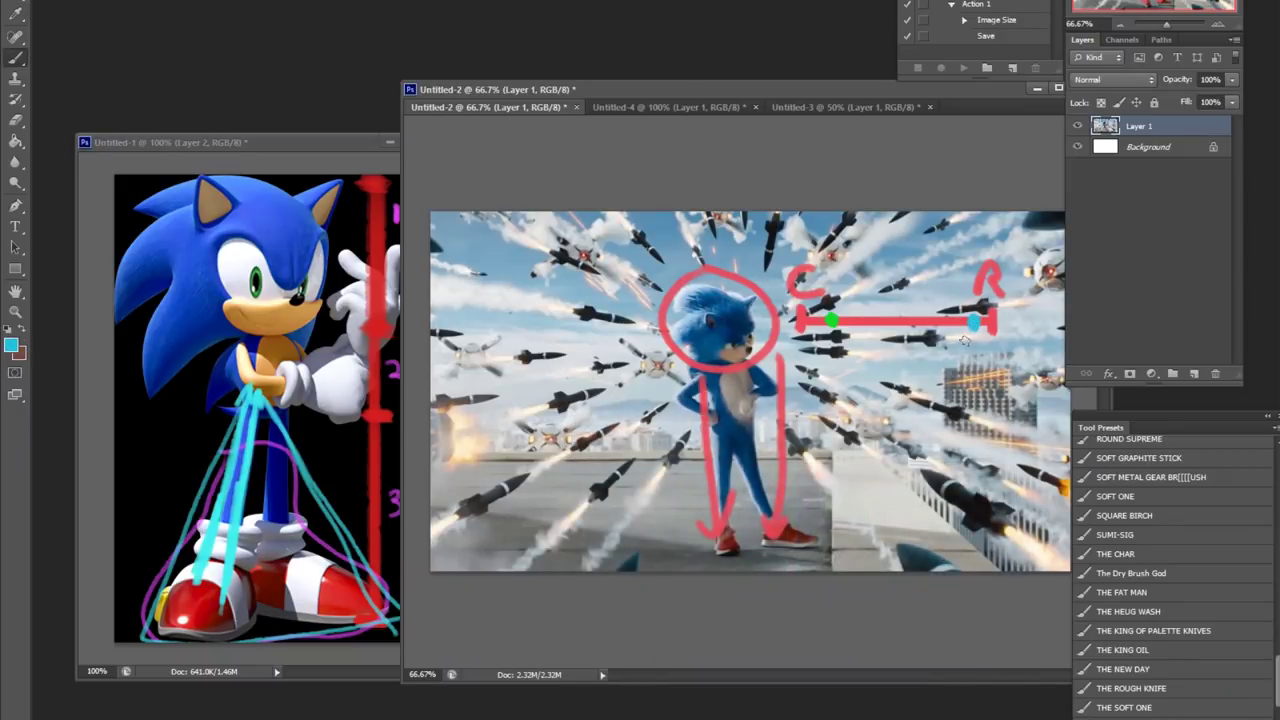
mouse_move(832, 322)
mouse_down()
mouse_move(890, 354)
mouse_move(962, 340)
mouse_up()
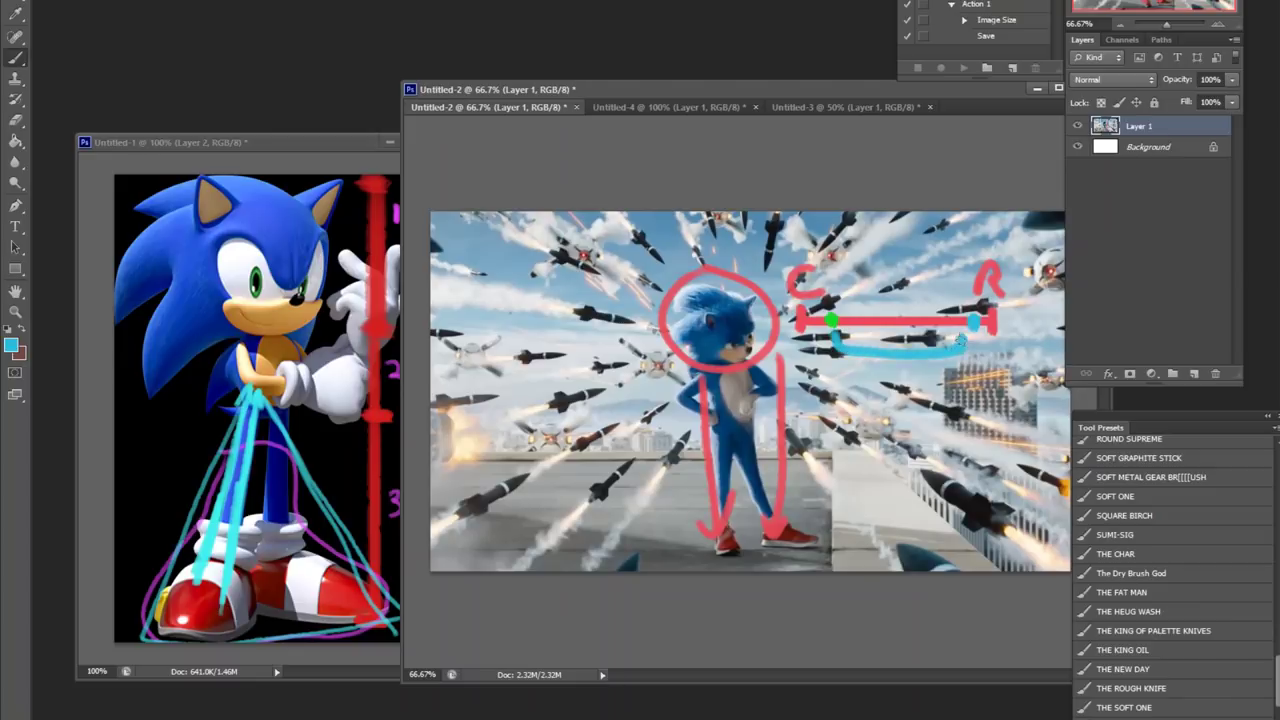
alt+click(831, 320)
drag(834, 328, 968, 342)
mouse_move(840, 332)
mouse_down()
mouse_move(822, 340)
mouse_move(852, 344)
mouse_up()
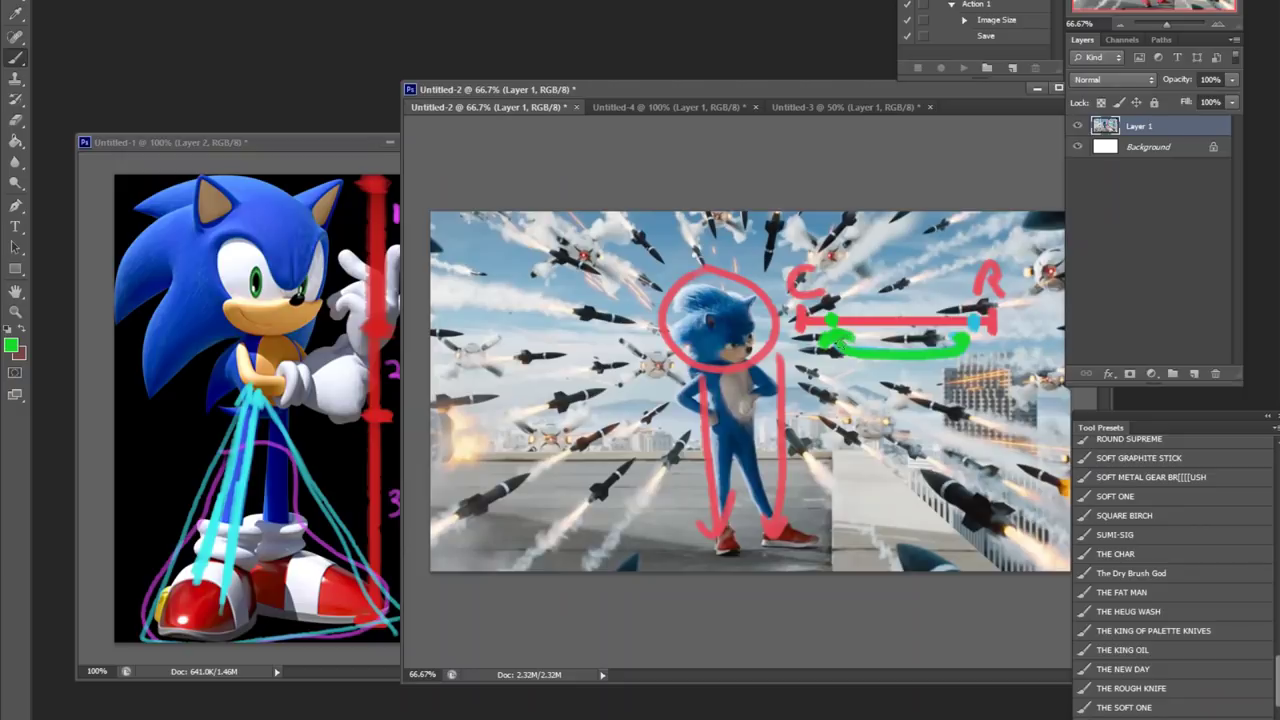
key(ctrl+alt+z)
key(ctrl+alt+z)
key(ctrl+alt+z)
key(ctrl+alt+z)
key(ctrl+alt+z)
key(ctrl+alt+z)
key(ctrl+alt+z)
key(ctrl+alt+z)
key(ctrl+alt+z)
key(ctrl+alt+z)
key(ctrl+alt+z)
key(ctrl+alt+z)
key(ctrl+alt+z)
key(ctrl+alt+z)
key(ctrl+alt+z)
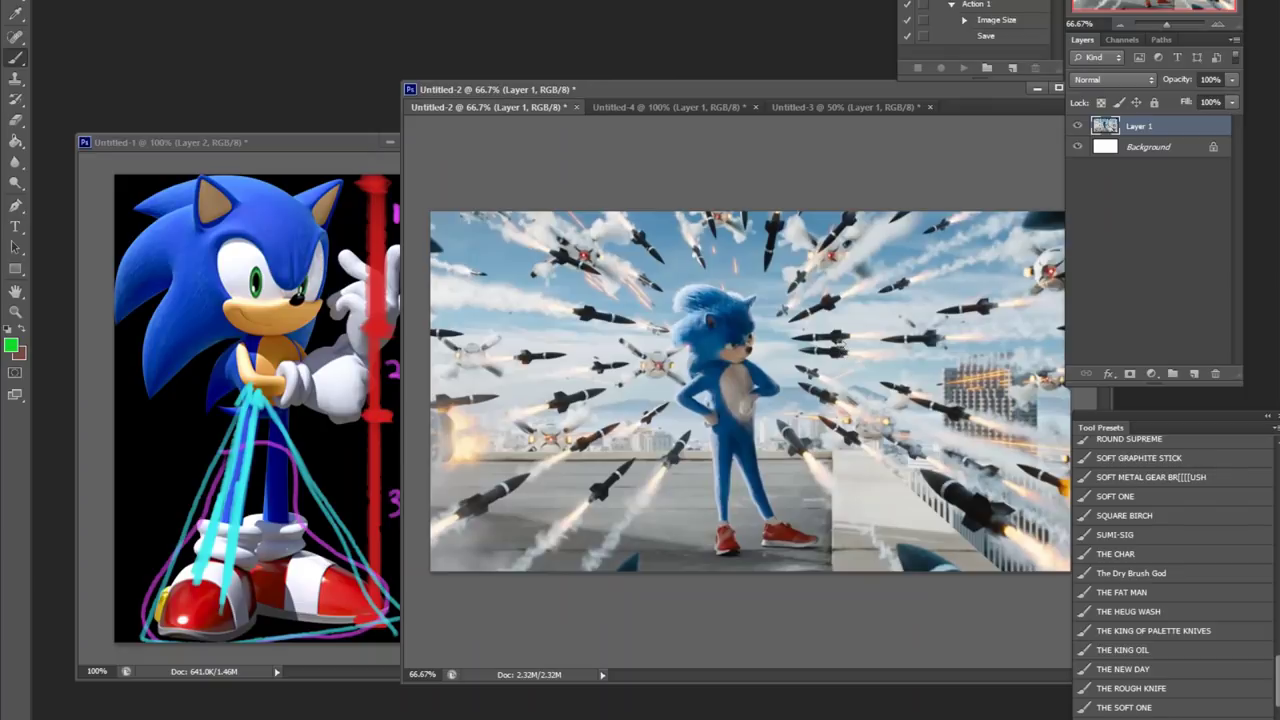
Replace classic Sonic's markup layer with a fresh one, then circle his crossed arms with an arrow up to the eye
click(1174, 372)
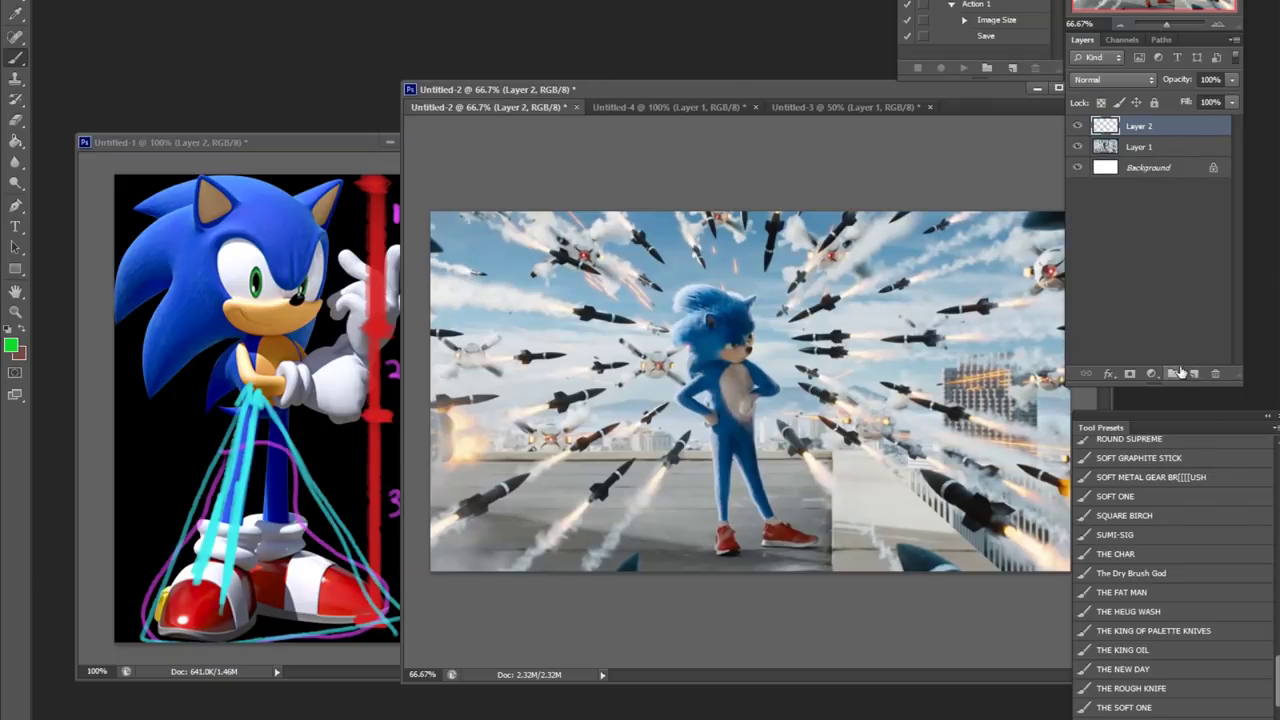
click(310, 530)
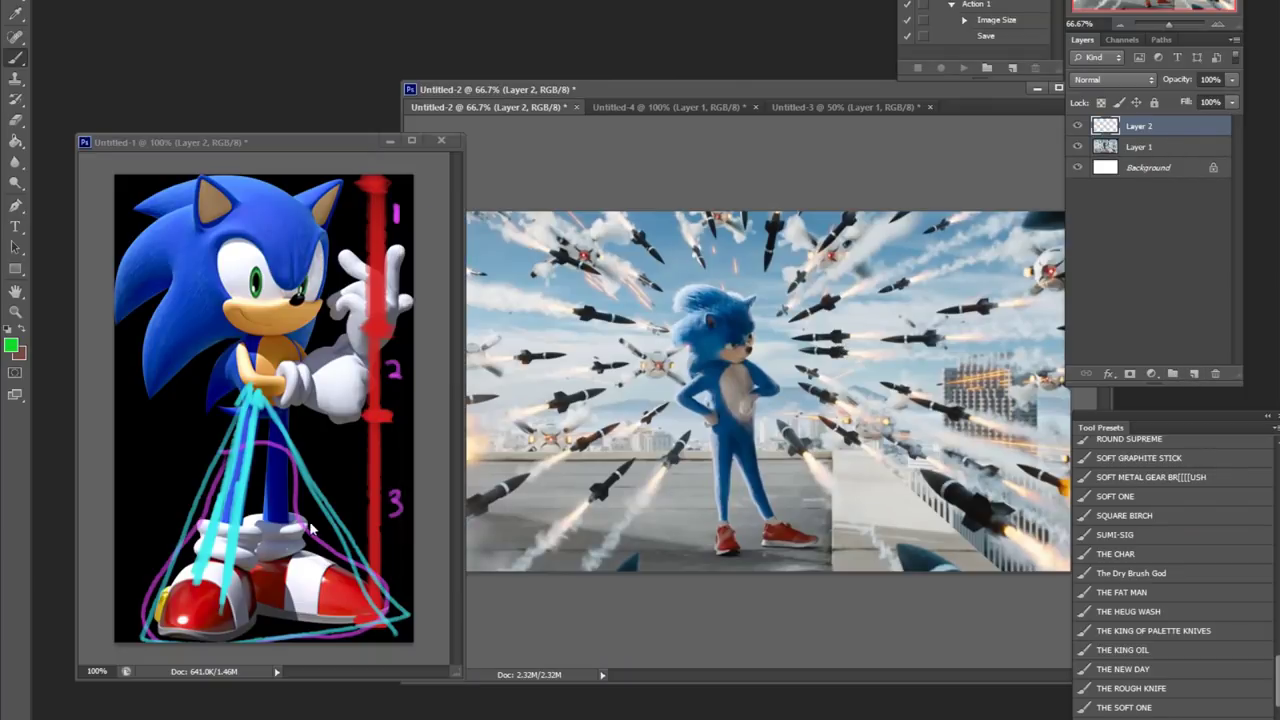
click(1215, 373)
click(1194, 373)
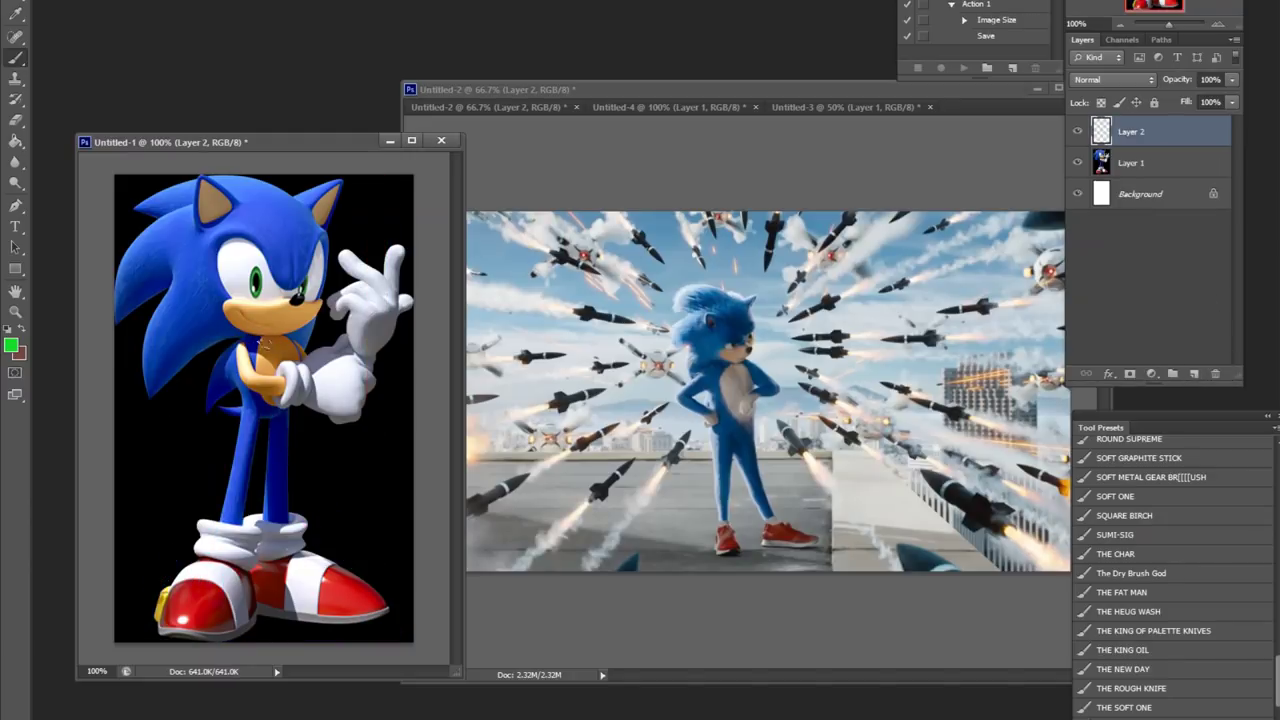
mouse_move(240, 330)
mouse_down()
mouse_move(248, 418)
mouse_move(285, 336)
mouse_move(210, 370)
mouse_up()
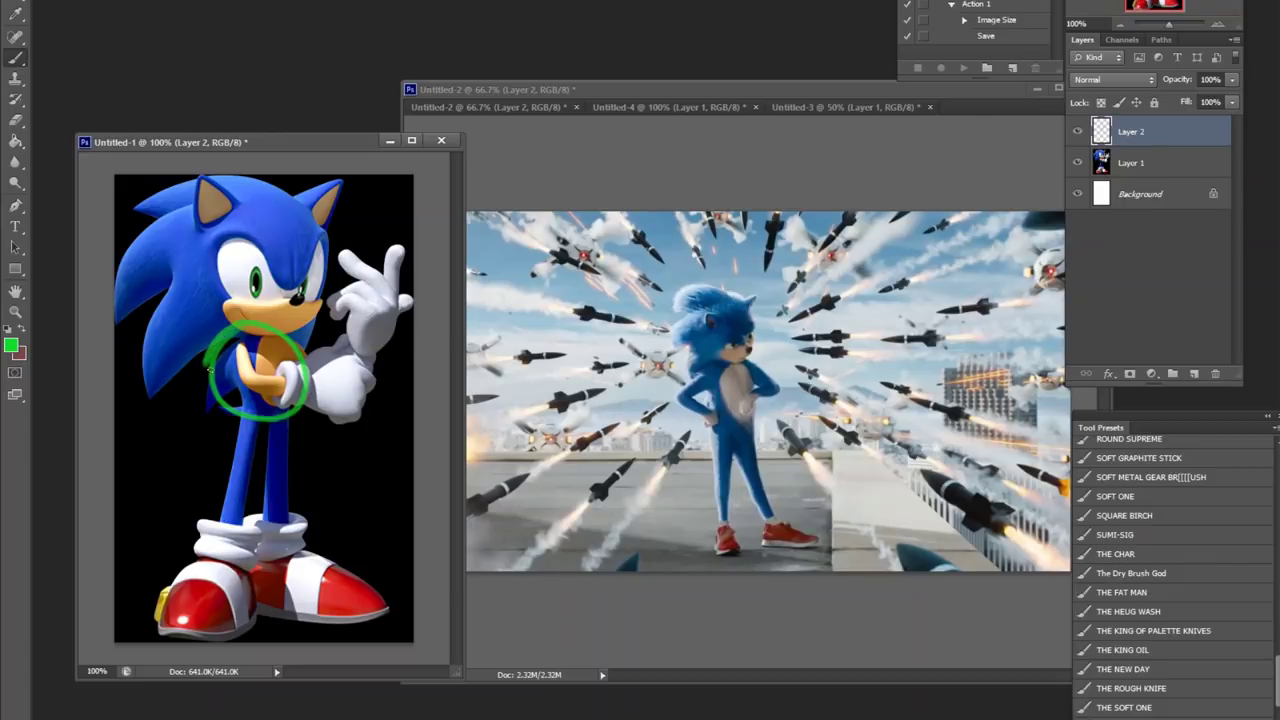
mouse_move(286, 352)
mouse_down()
mouse_move(268, 255)
mouse_move(284, 268)
mouse_up()
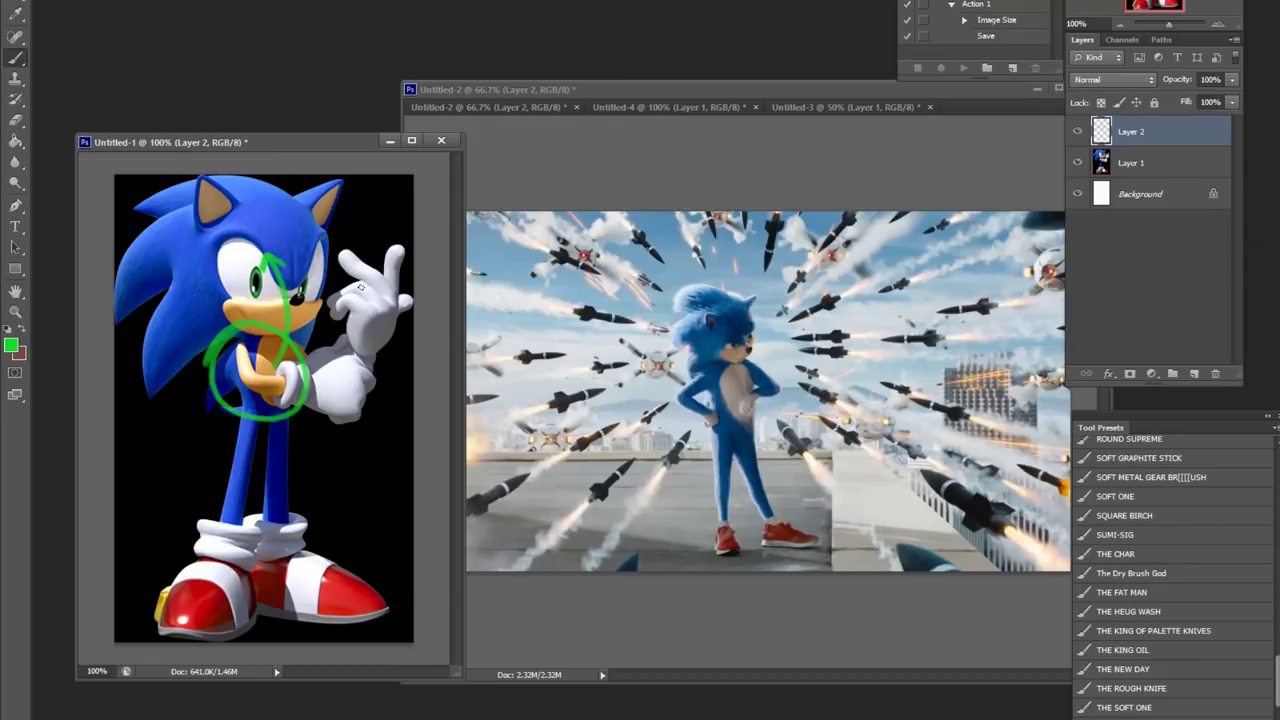
Mark movie Sonic's lowered and raised arms, then loop classic Sonic's raised glove in green
click(738, 379)
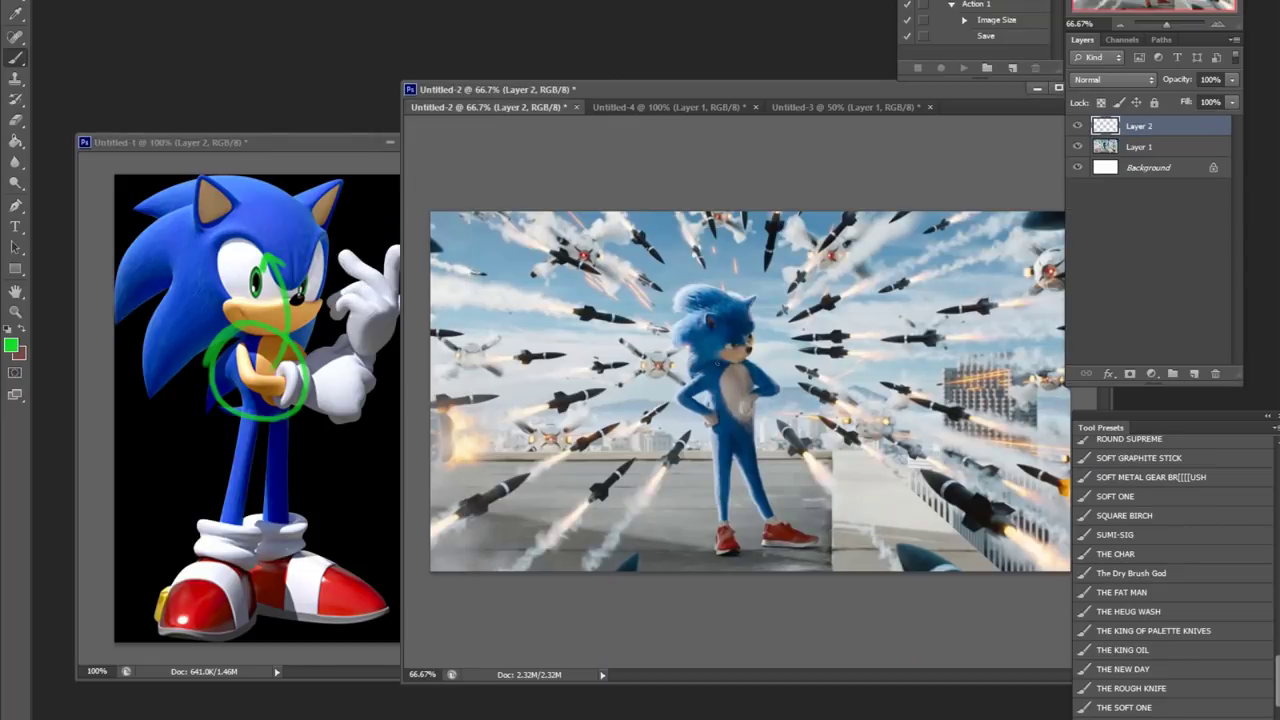
mouse_move(712, 372)
mouse_down()
mouse_move(677, 405)
mouse_move(700, 394)
mouse_move(709, 415)
mouse_up()
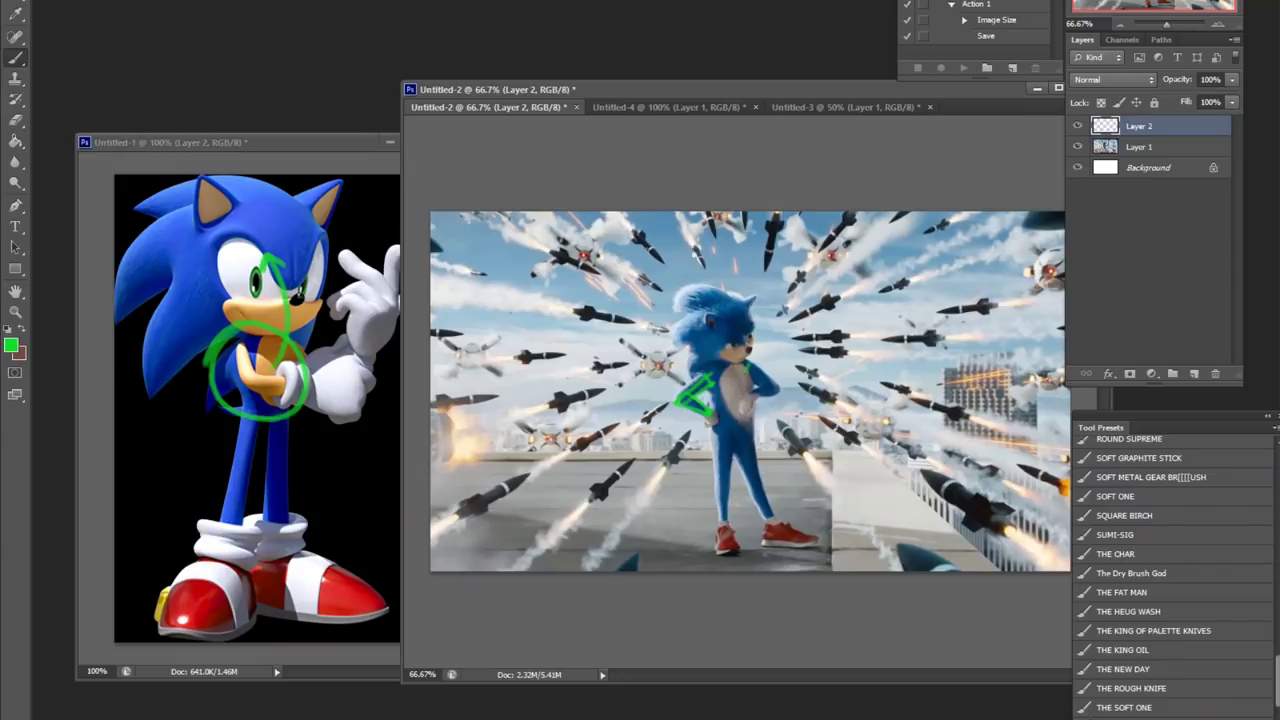
mouse_move(747, 374)
mouse_down()
mouse_move(780, 386)
mouse_move(770, 378)
mouse_up()
click(352, 374)
mouse_move(330, 348)
mouse_down()
mouse_move(316, 421)
mouse_move(372, 398)
mouse_move(322, 346)
mouse_up()
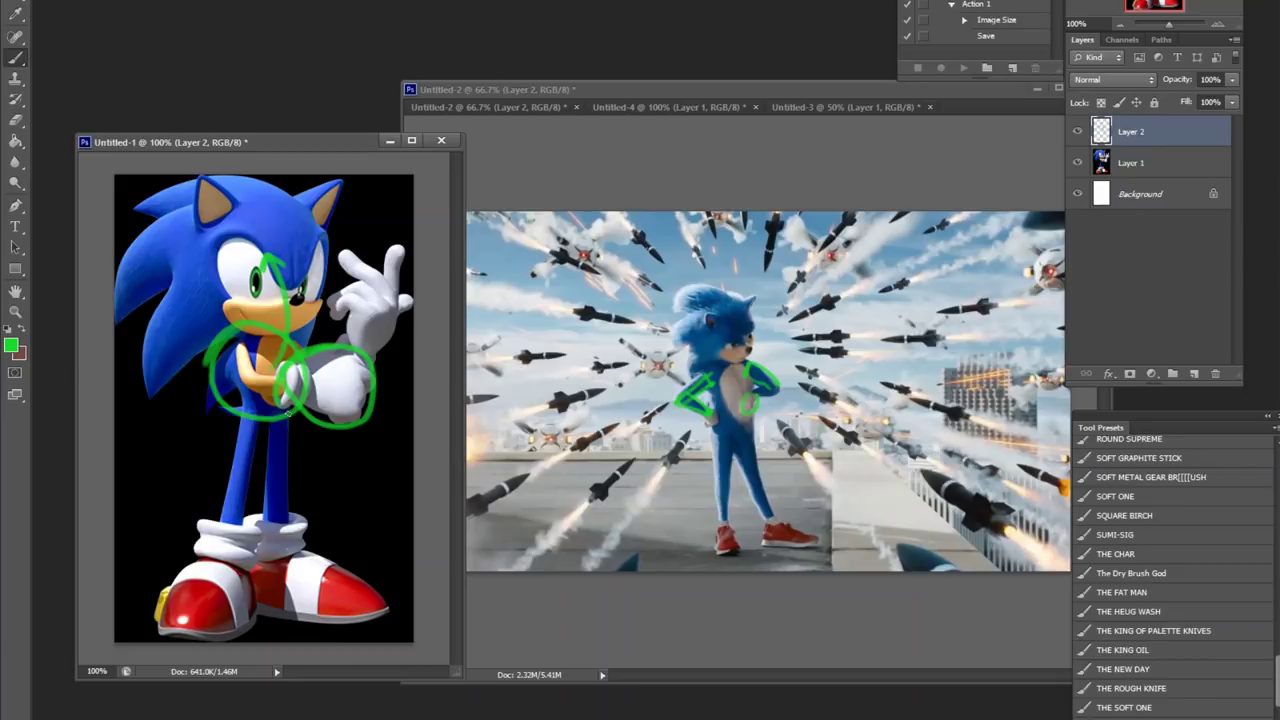
Add more arm strokes and a head circle on movie Sonic, then delete that markup
click(711, 383)
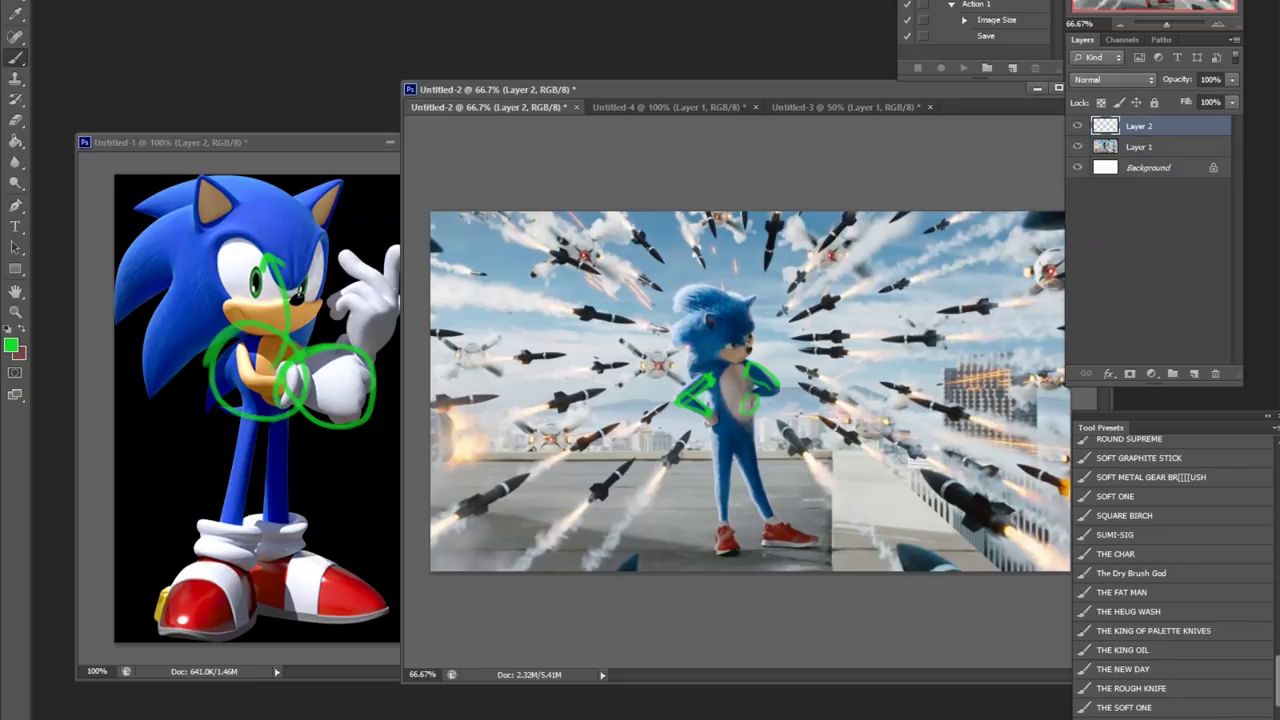
mouse_move(682, 402)
mouse_down()
mouse_move(692, 394)
mouse_move(705, 410)
mouse_move(707, 382)
mouse_up()
mouse_move(740, 290)
mouse_down()
mouse_move(748, 358)
mouse_move(752, 292)
mouse_up()
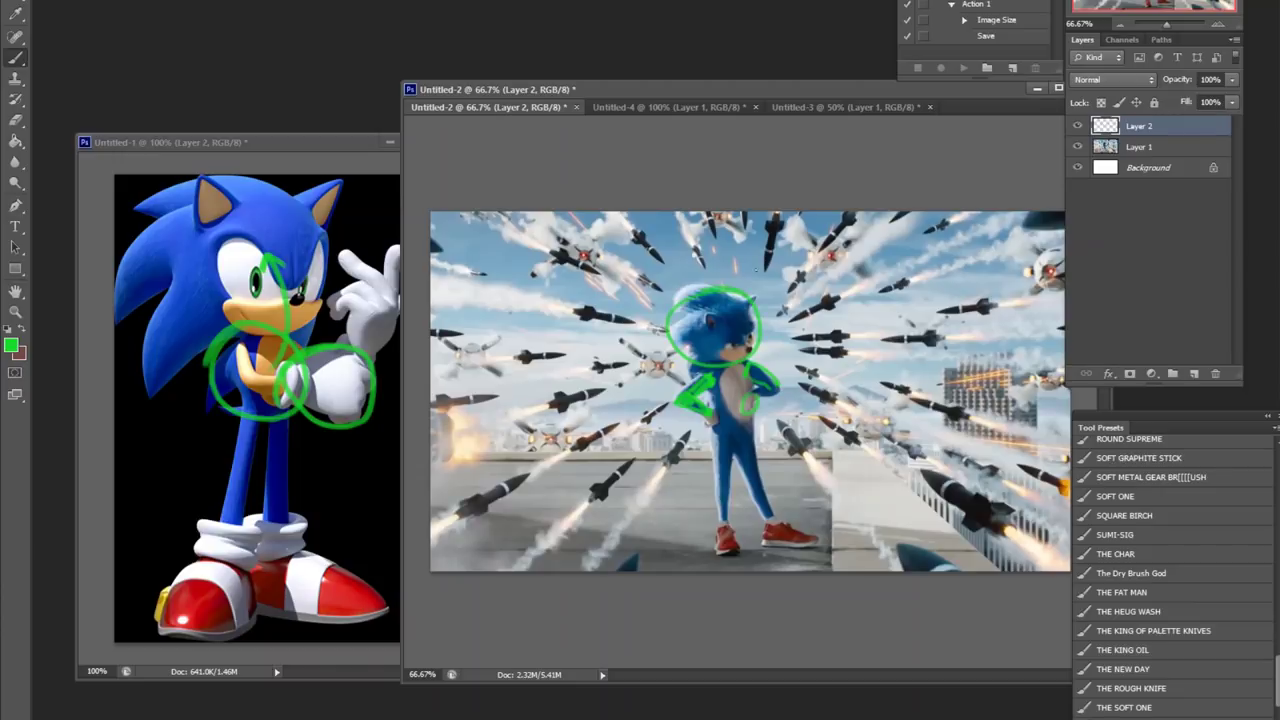
key(Delete)
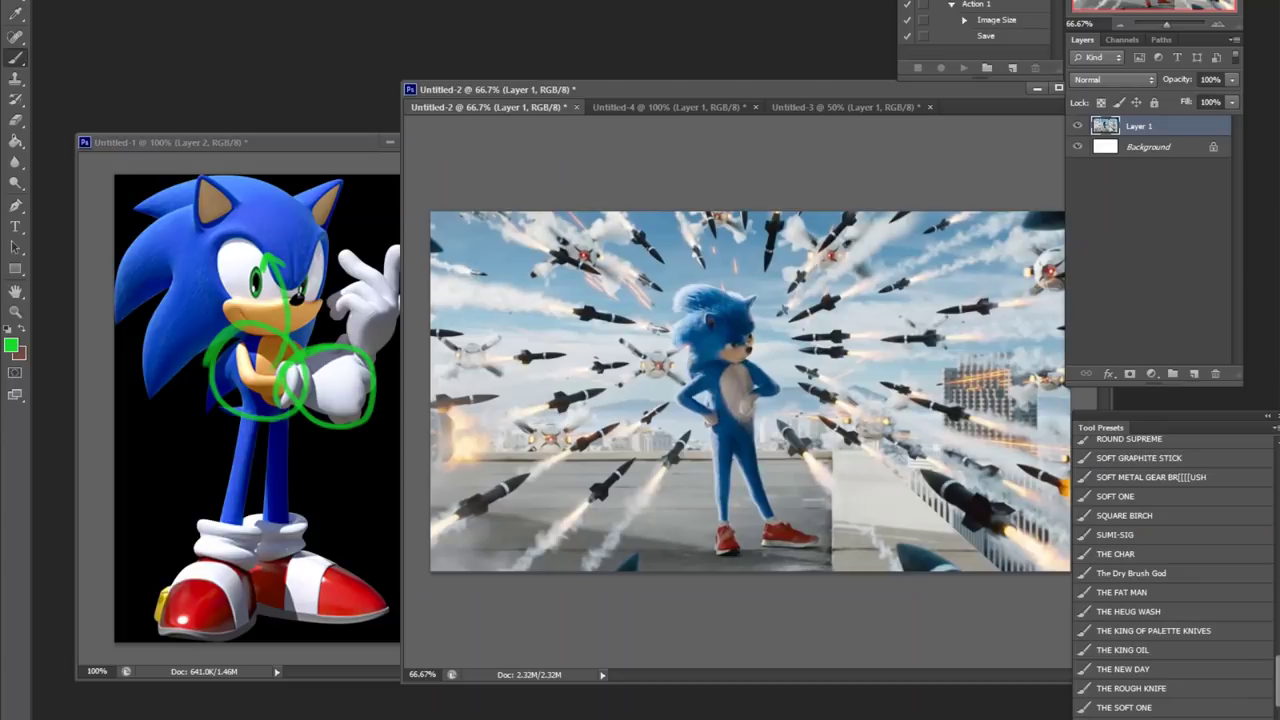
Delete classic Sonic's green markup layer and switch to the Untitled-4 hedgehog photo
click(333, 142)
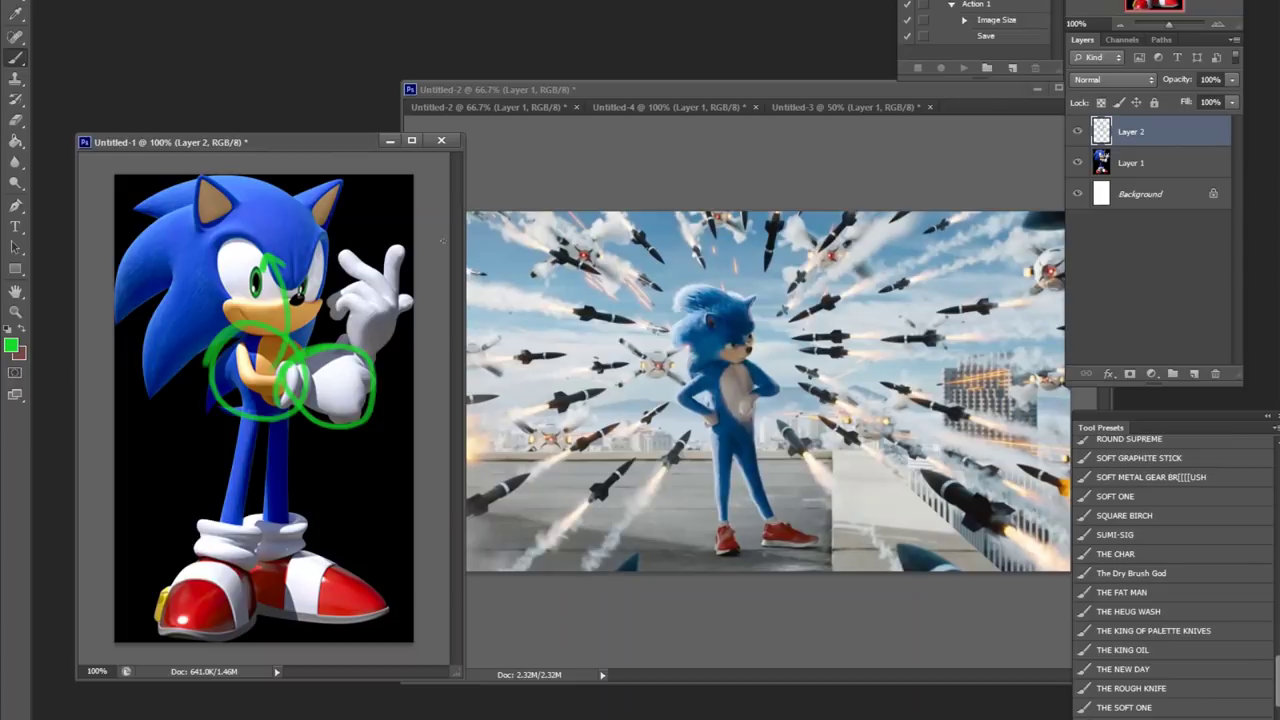
key(Delete)
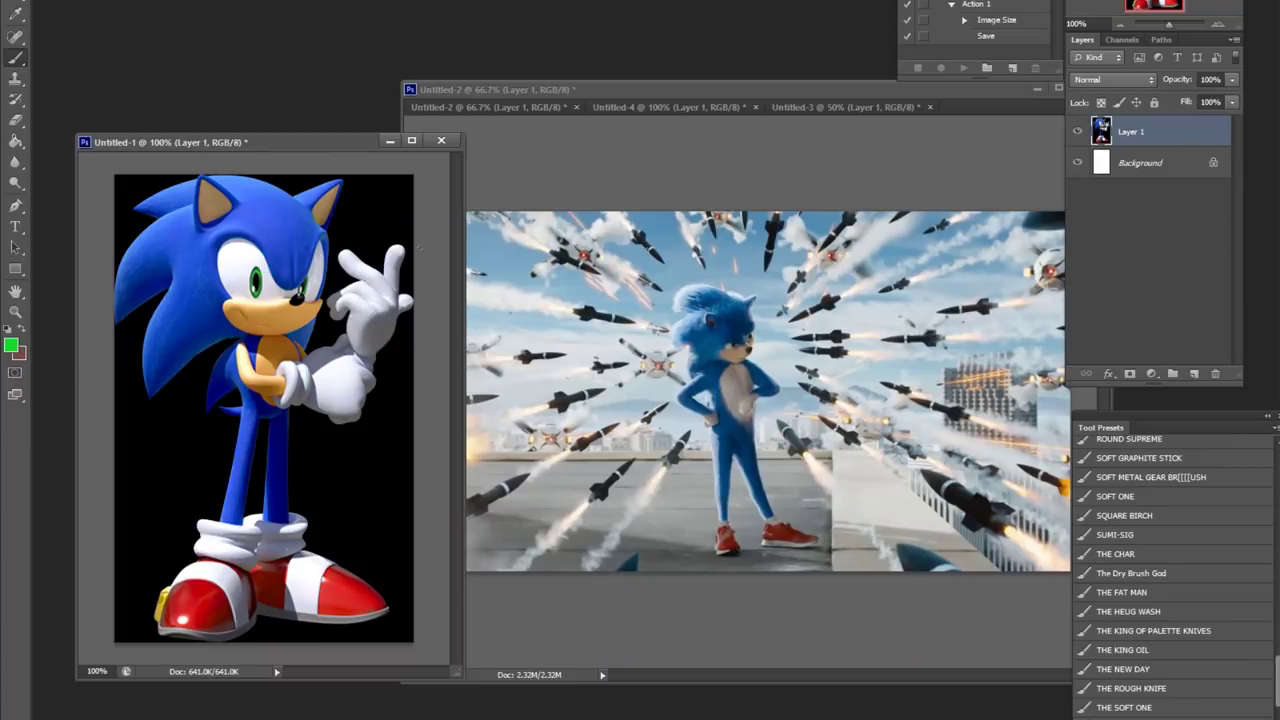
click(711, 107)
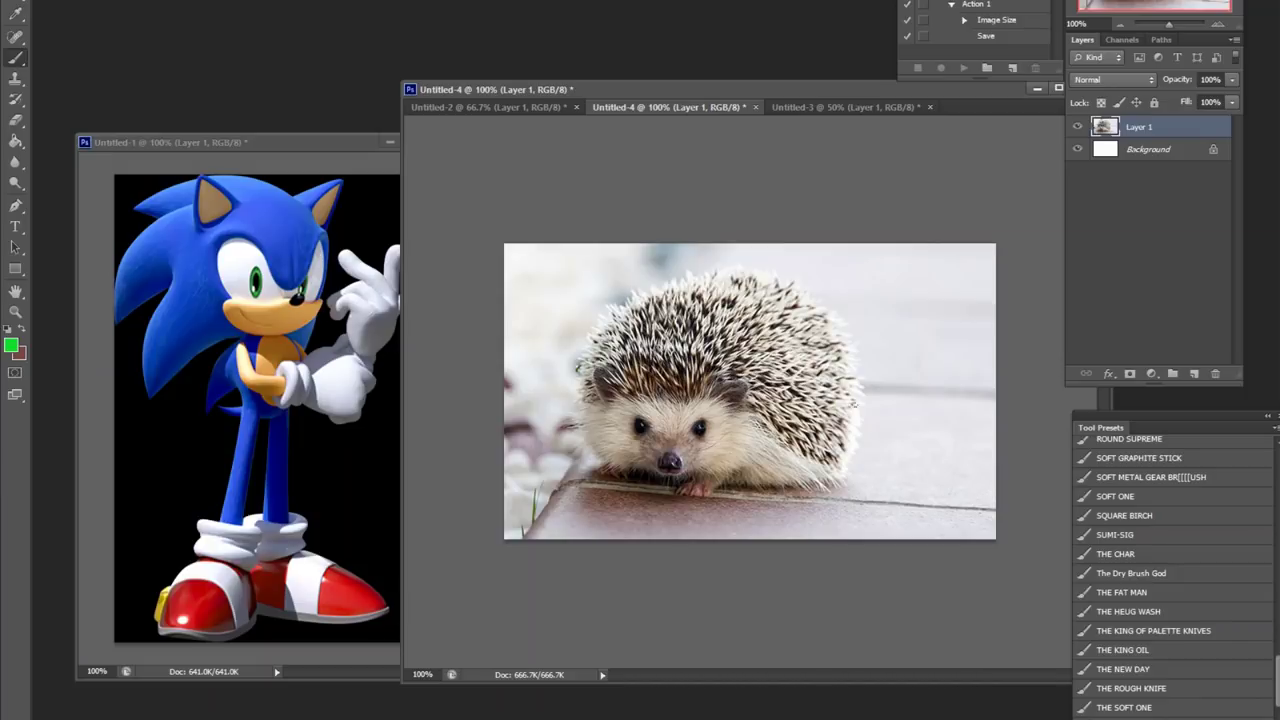
On new layers, arc green over the hedgehog's spines and trace classic Sonic's top and left quills
click(1193, 373)
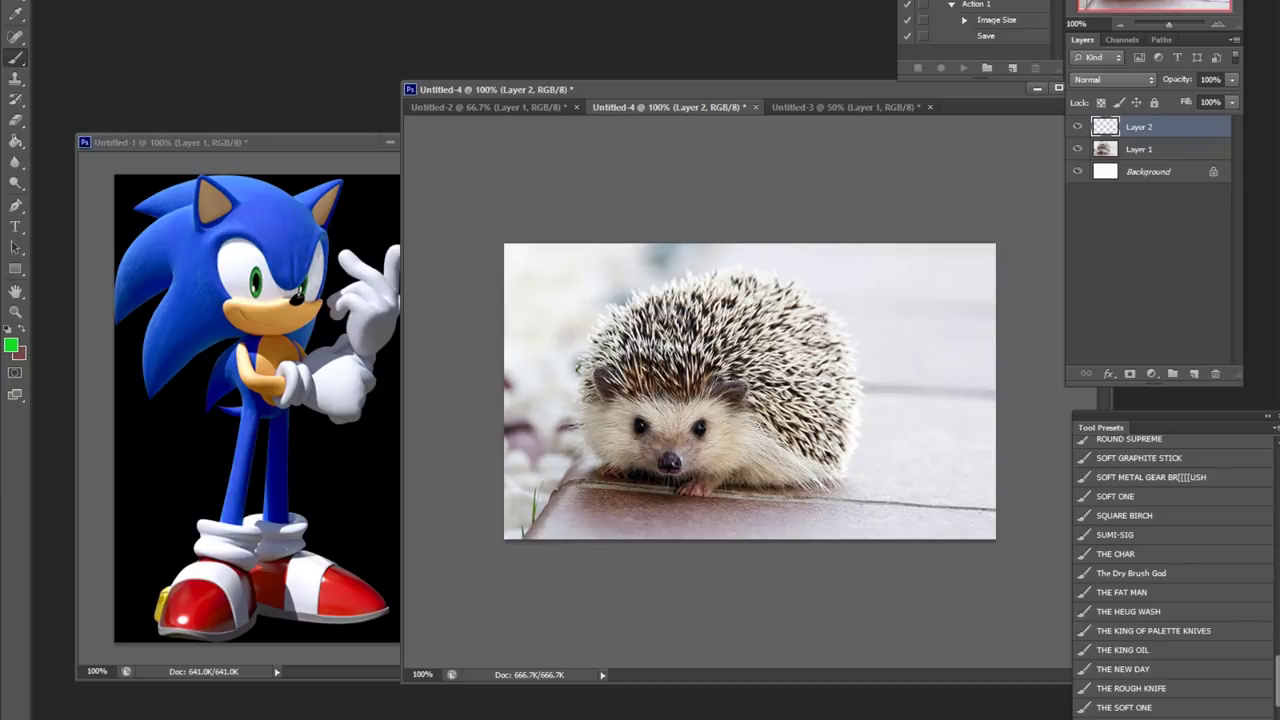
mouse_move(836, 292)
mouse_down()
mouse_move(749, 250)
mouse_move(621, 335)
mouse_move(828, 428)
mouse_move(877, 347)
mouse_move(808, 268)
mouse_up()
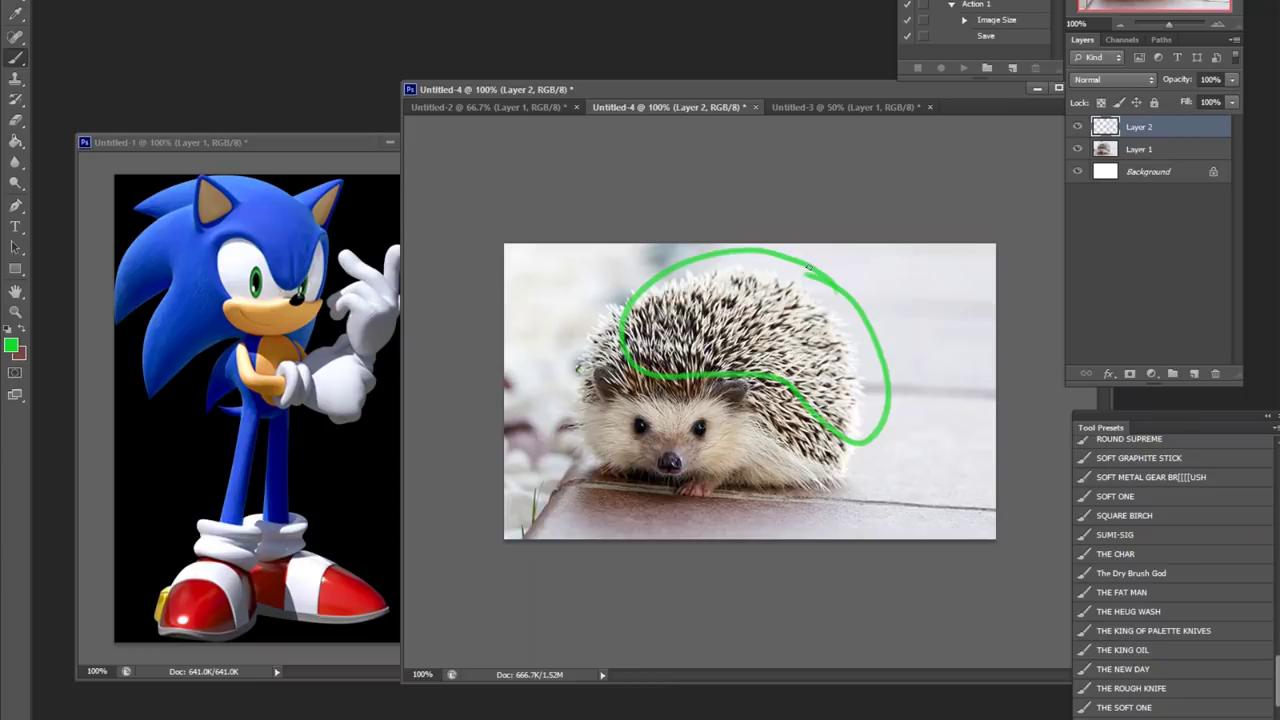
click(286, 293)
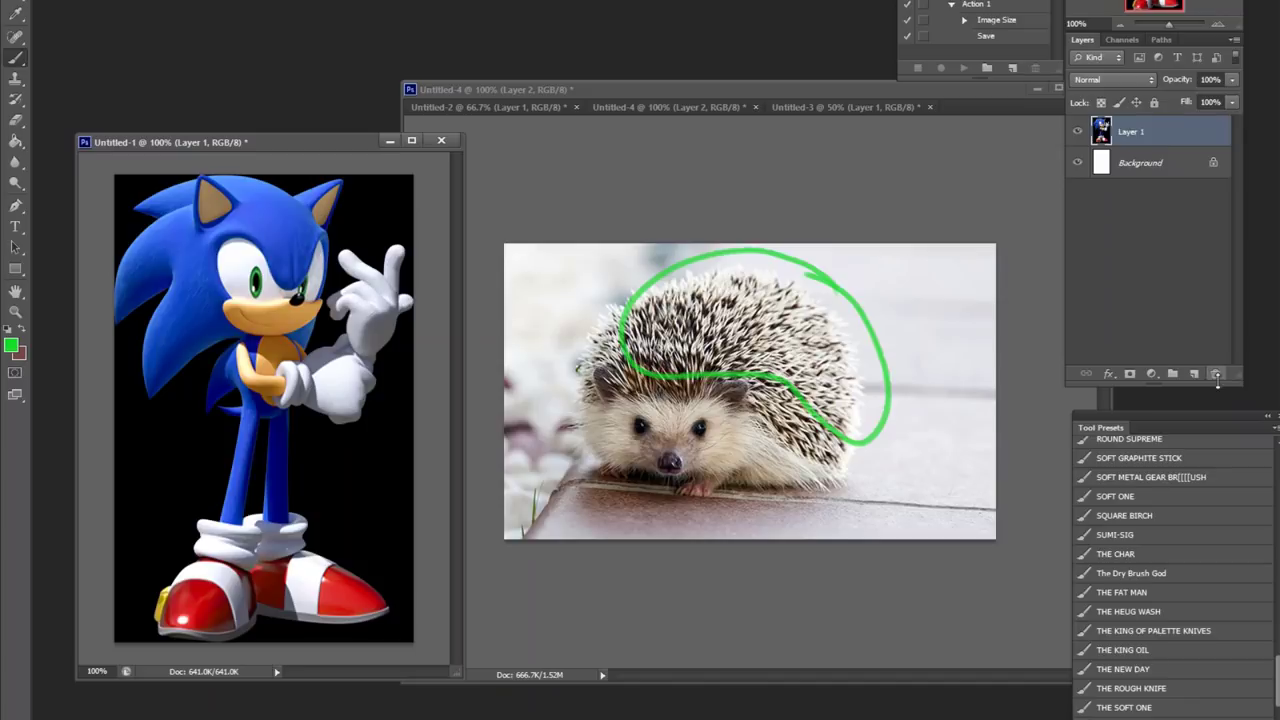
click(1194, 373)
mouse_move(222, 176)
mouse_down()
mouse_move(158, 190)
mouse_move(168, 215)
mouse_move(196, 205)
mouse_up()
mouse_move(134, 250)
mouse_down()
mouse_move(122, 320)
mouse_move(195, 282)
mouse_move(146, 430)
mouse_move(250, 335)
mouse_up()
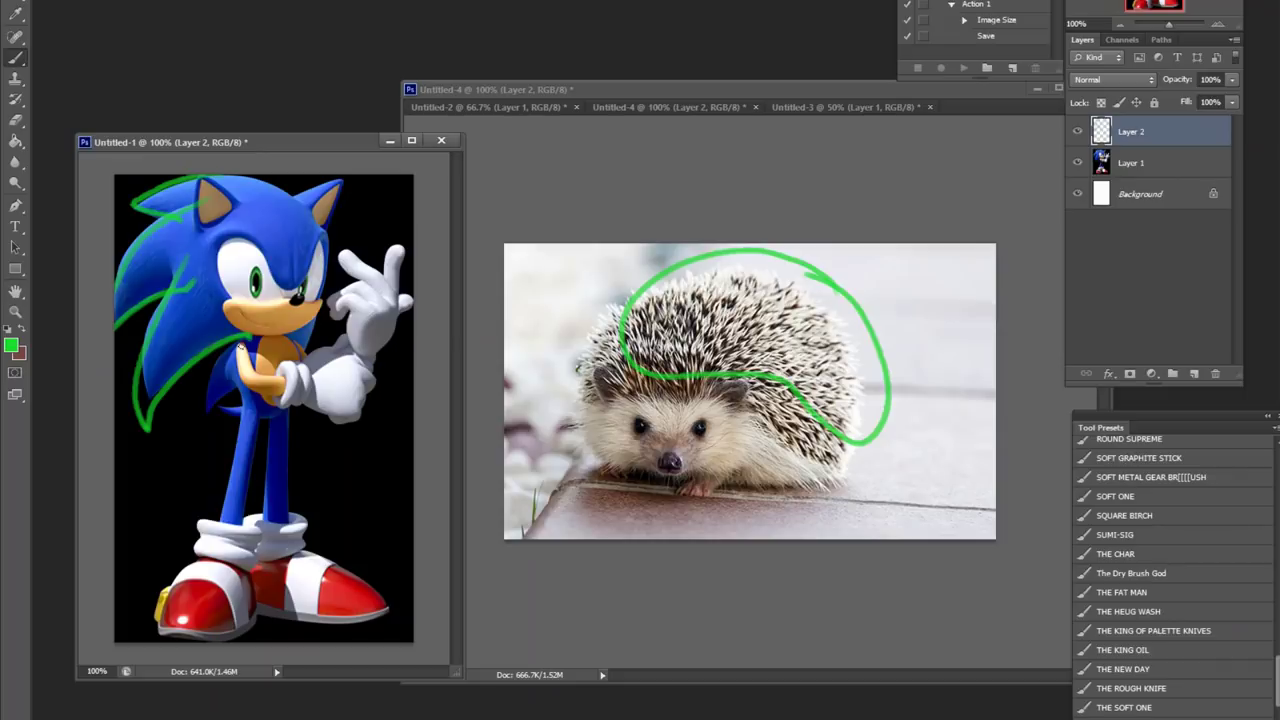
Recreate classic Sonic's markup layer and outline his left and upper quills in green
click(828, 105)
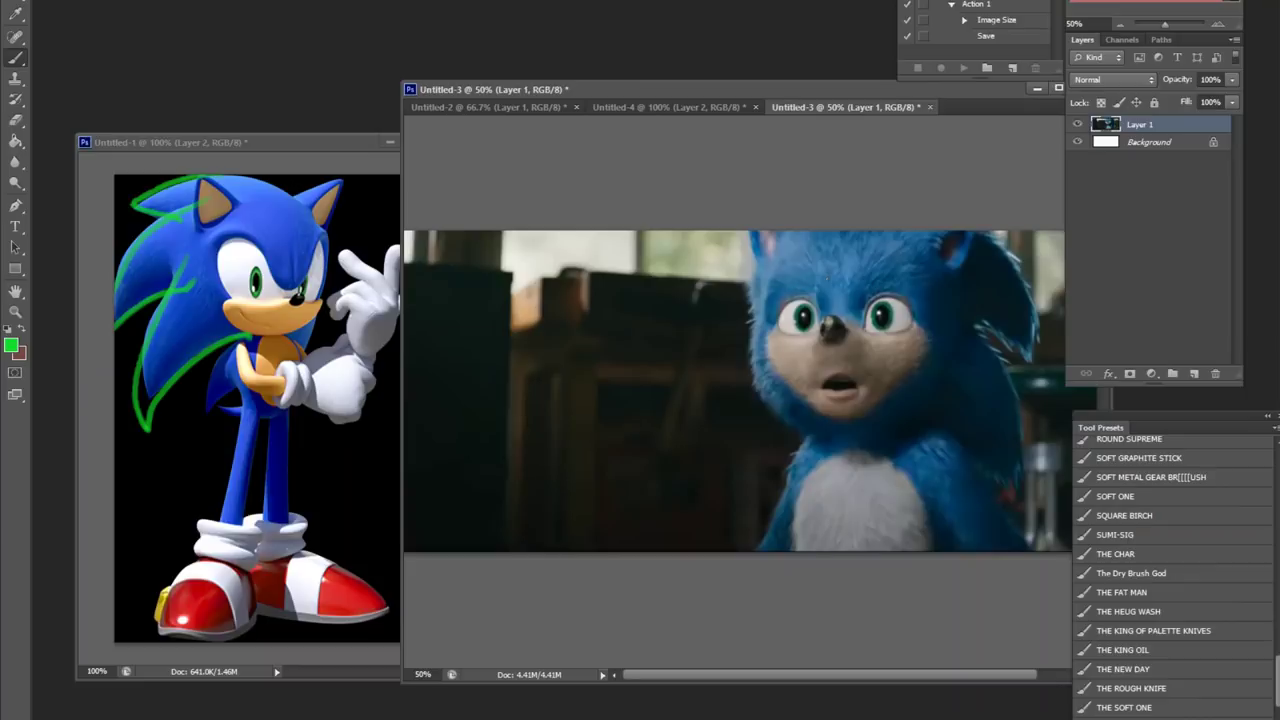
click(273, 477)
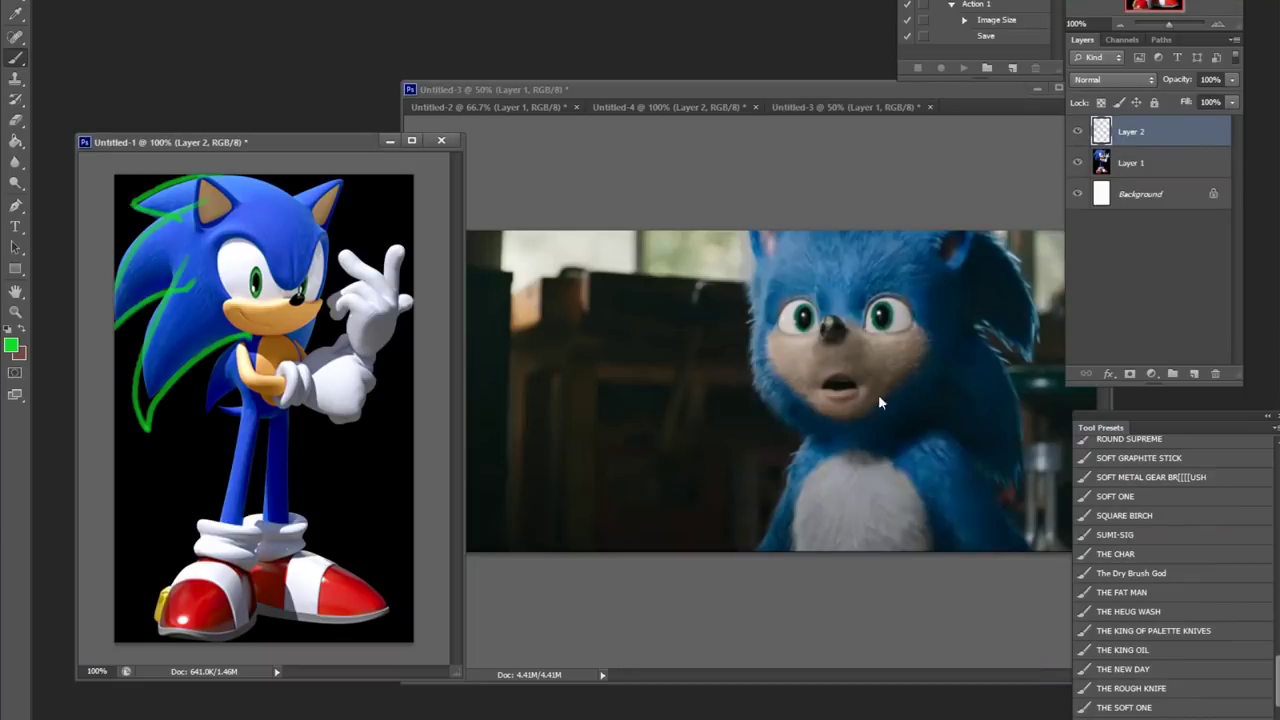
click(1216, 374)
click(1195, 373)
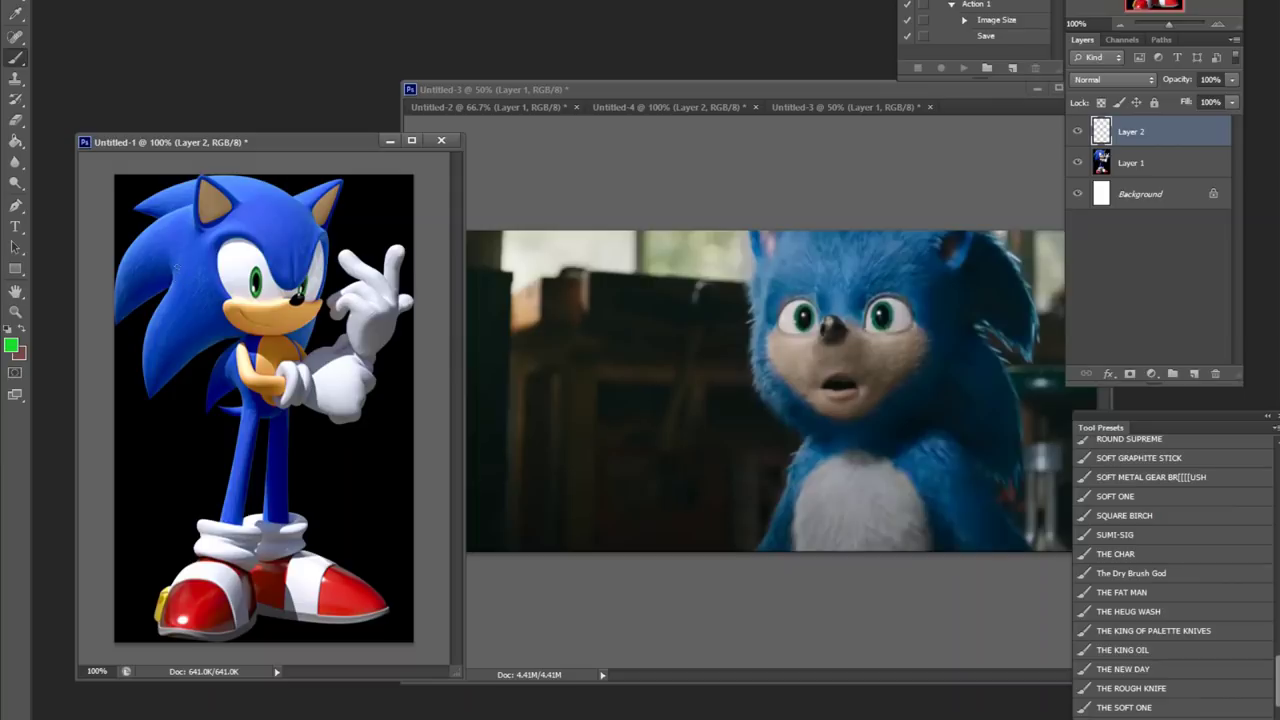
mouse_move(176, 268)
mouse_down()
mouse_move(148, 319)
mouse_move(143, 398)
mouse_move(236, 330)
mouse_up()
mouse_move(178, 207)
mouse_down()
mouse_move(115, 325)
mouse_move(175, 205)
mouse_move(140, 212)
mouse_move(190, 220)
mouse_up()
mouse_move(180, 183)
mouse_down()
mouse_move(198, 176)
mouse_move(316, 214)
mouse_move(300, 196)
mouse_move(322, 258)
mouse_up()
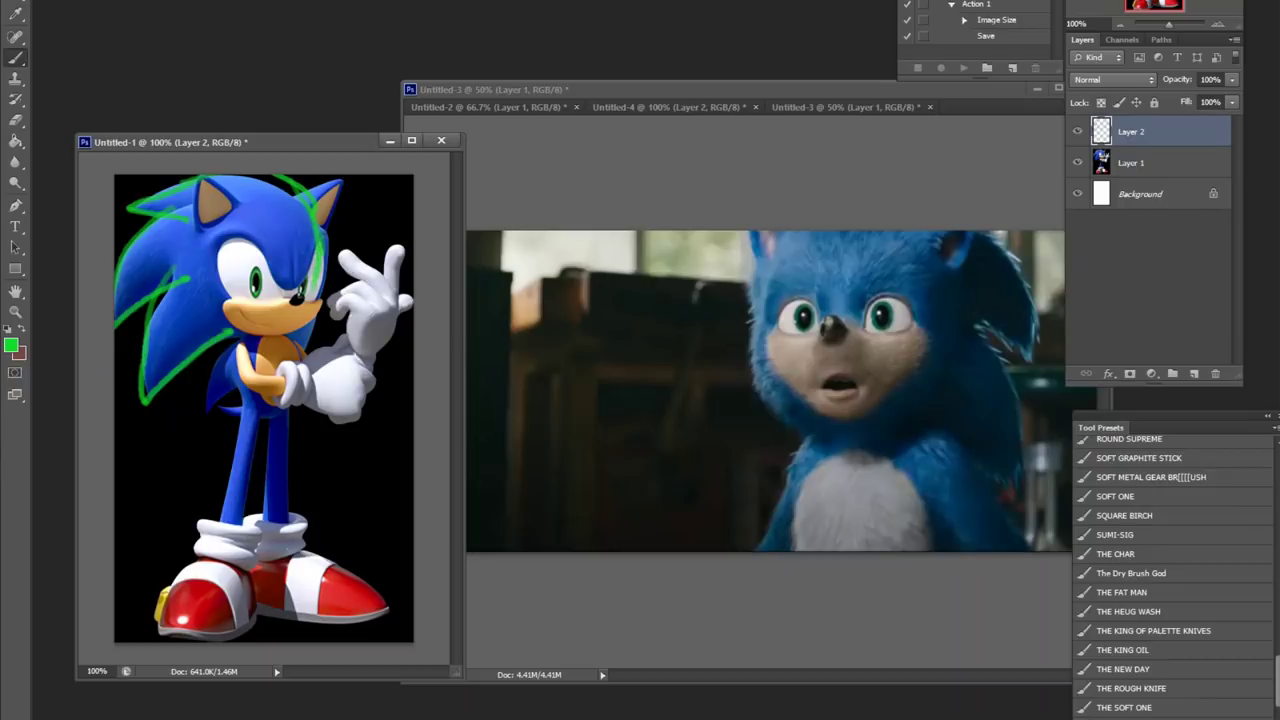
key(ctrl+z)
Sketch strands along movie Sonic's back quill on the close-up, then undo them all
click(999, 246)
mouse_move(986, 230)
mouse_down()
mouse_move(1027, 300)
mouse_move(1031, 360)
mouse_move(973, 320)
mouse_move(956, 290)
mouse_move(1006, 362)
mouse_move(1031, 361)
mouse_move(1011, 492)
mouse_move(954, 443)
mouse_up()
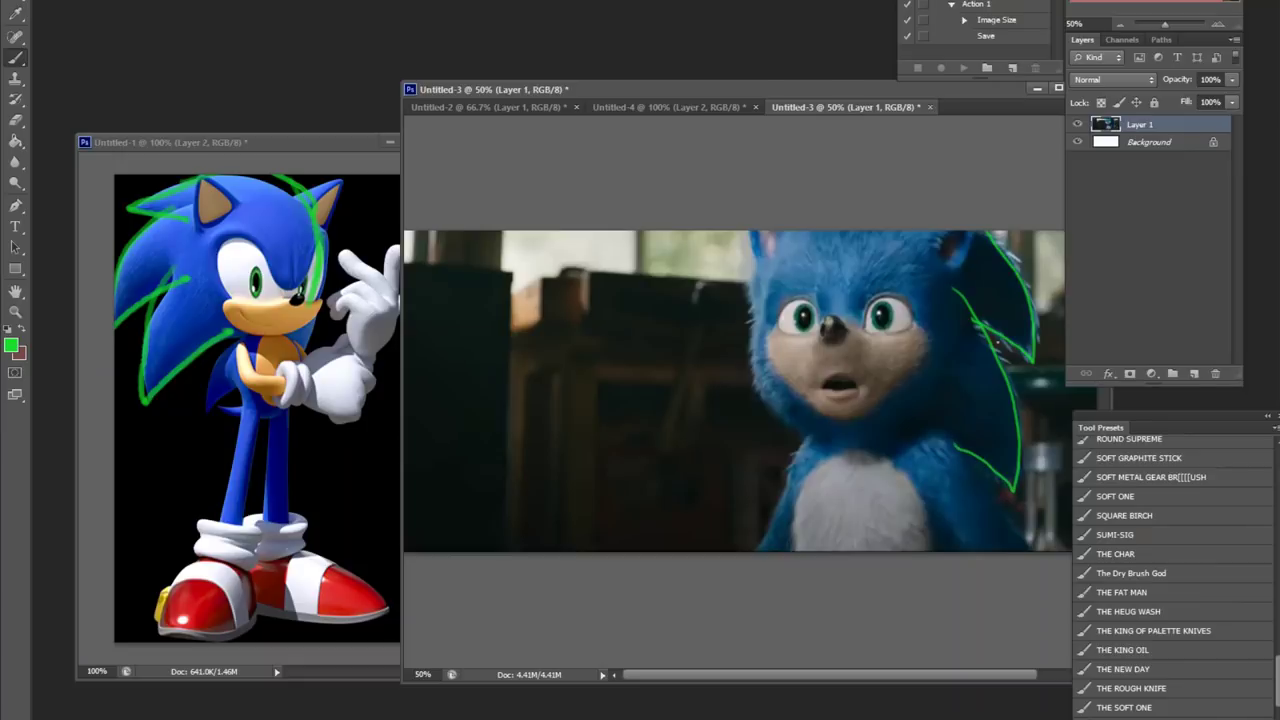
mouse_move(980, 330)
mouse_down()
mouse_move(1016, 390)
mouse_move(1024, 440)
mouse_move(1008, 486)
mouse_move(994, 482)
mouse_move(1020, 356)
mouse_up()
drag(1004, 330, 1016, 352)
drag(1012, 272, 1041, 324)
mouse_move(1000, 246)
mouse_down()
mouse_move(1014, 264)
mouse_move(1015, 247)
mouse_up()
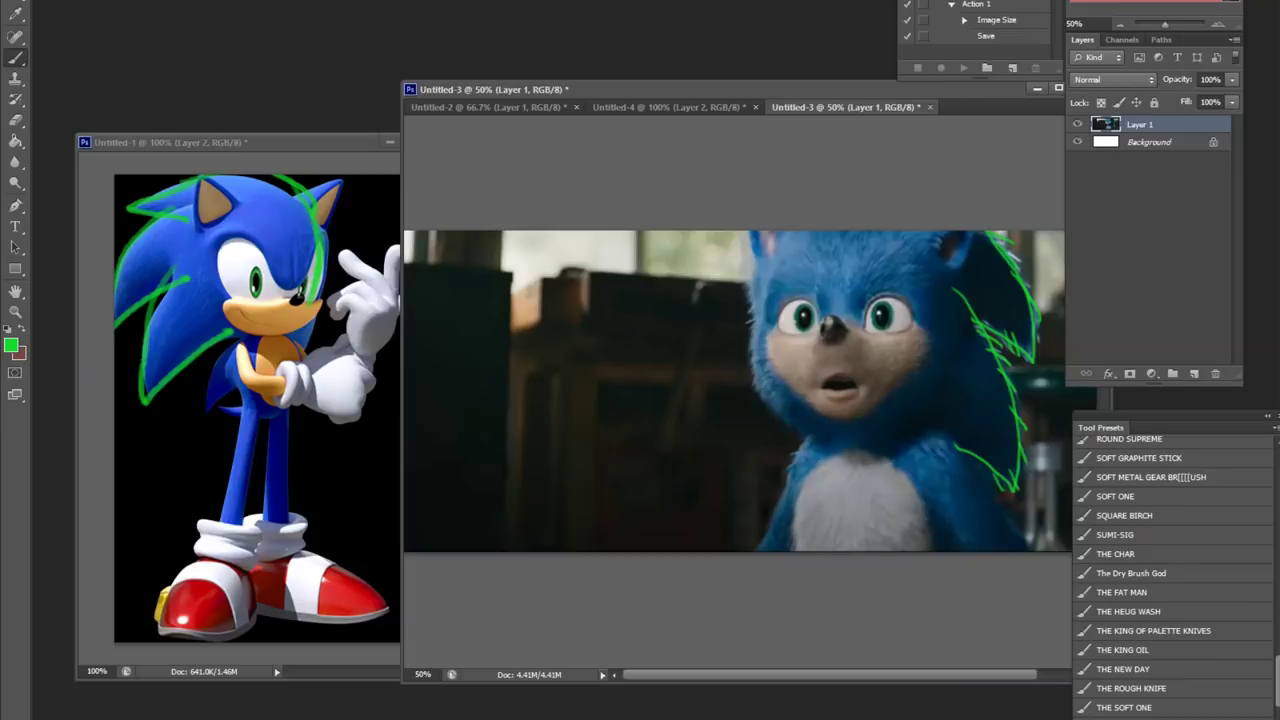
key(ctrl+alt+z)
key(ctrl+alt+z)
key(ctrl+alt+z)
key(ctrl+alt+z)
key(ctrl+alt+z)
key(ctrl+alt+z)
key(ctrl+alt+z)
key(ctrl+alt+z)
key(ctrl+alt+z)
key(ctrl+alt+z)
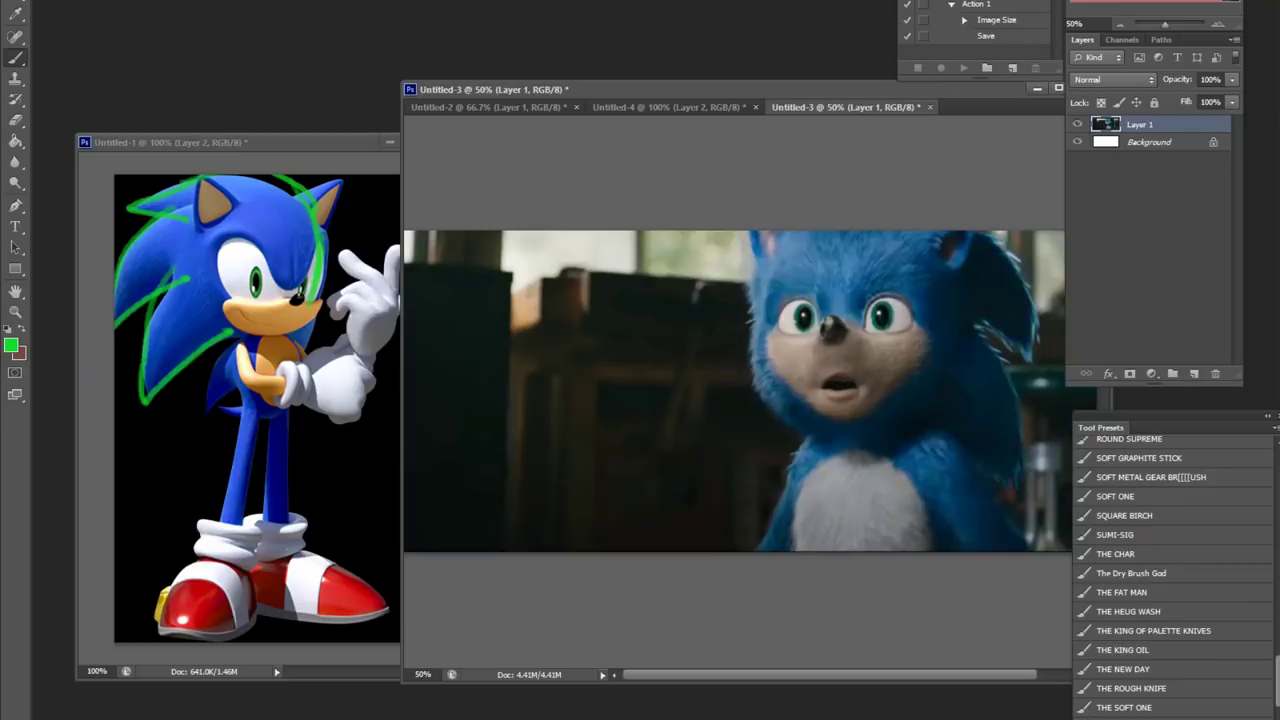
On a new layer, outline the side and bottom of classic Sonic's joined eyes
click(1192, 374)
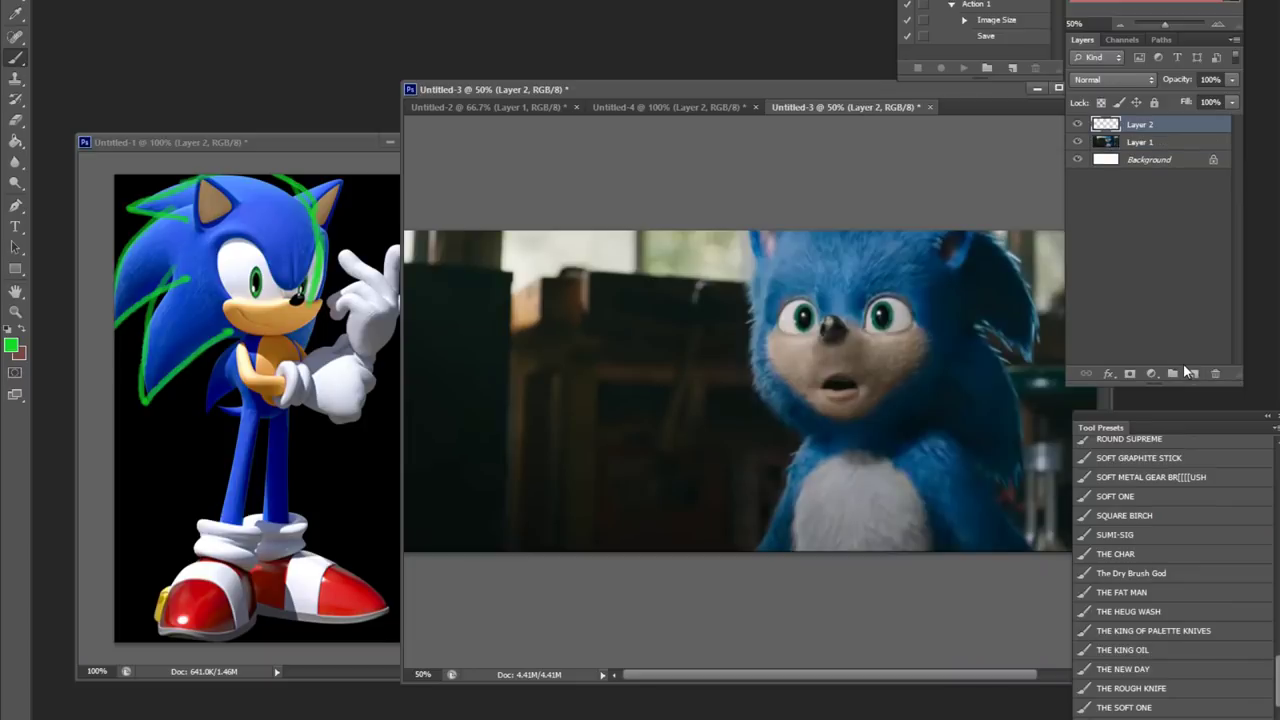
key(ctrl+Tab)
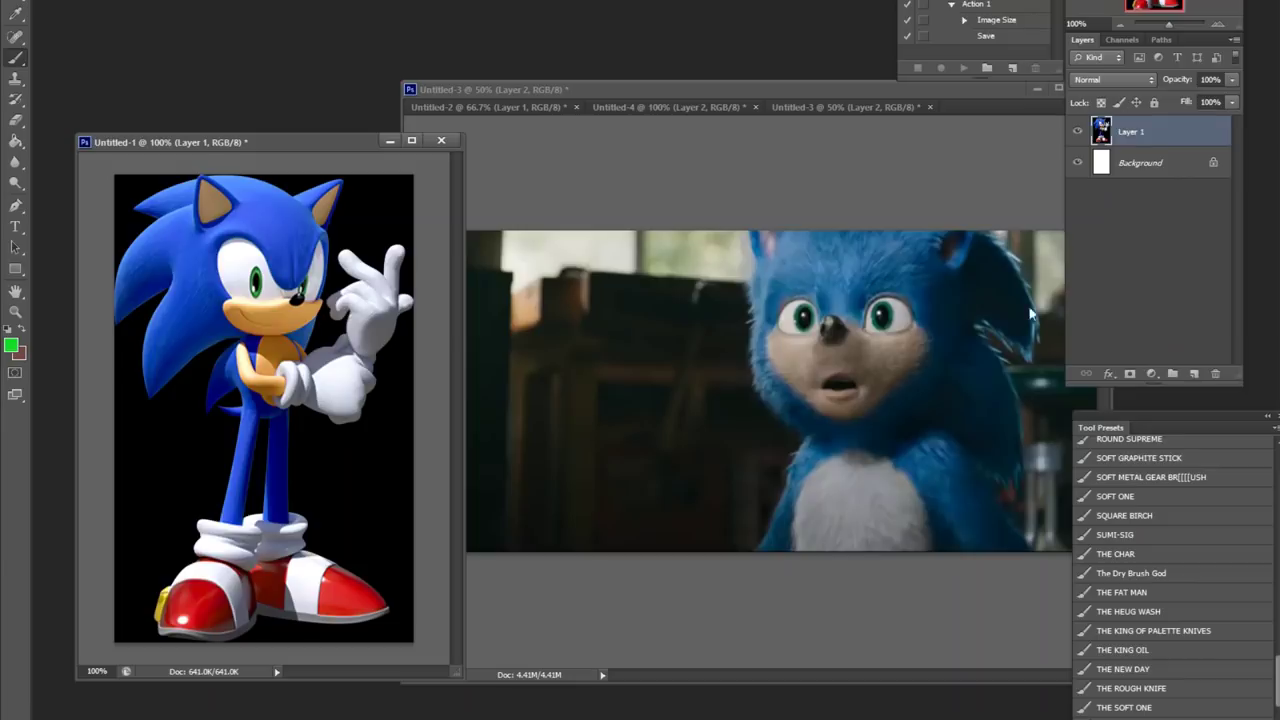
click(1193, 373)
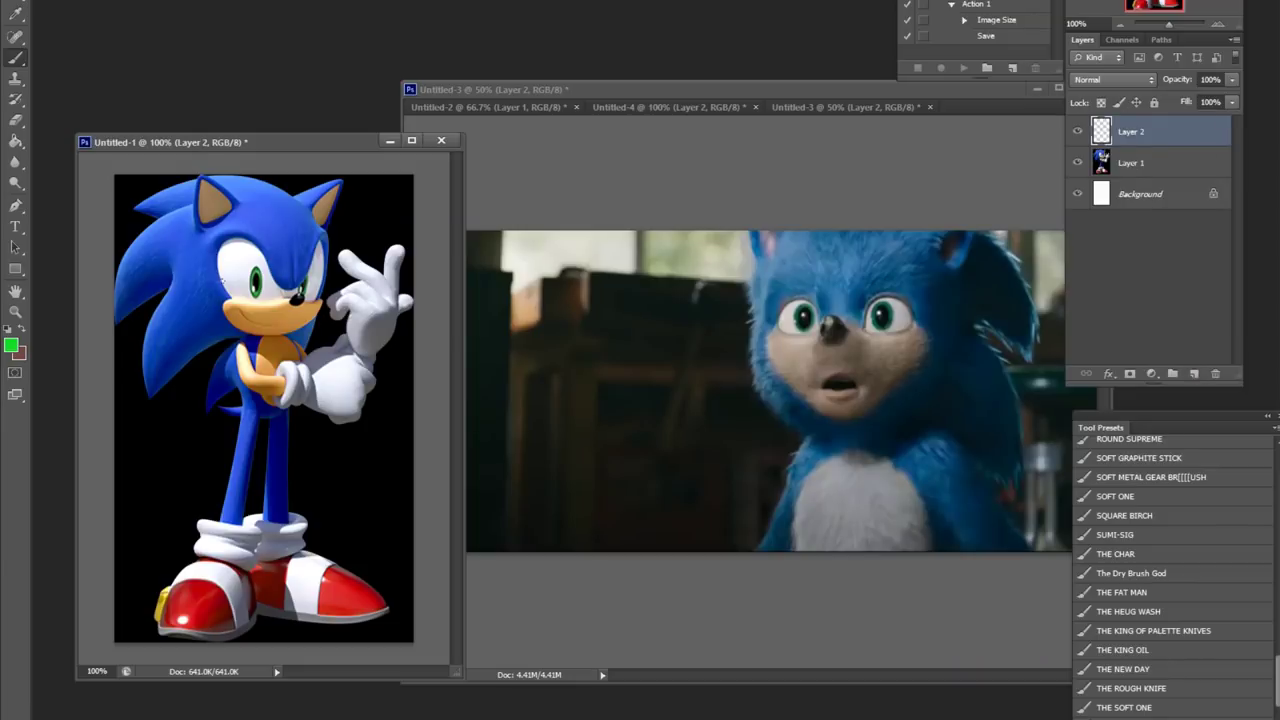
mouse_move(222, 298)
mouse_down()
mouse_move(226, 243)
mouse_move(260, 236)
mouse_move(290, 300)
mouse_move(303, 299)
mouse_move(320, 242)
mouse_move(312, 302)
mouse_up()
drag(220, 299, 324, 298)
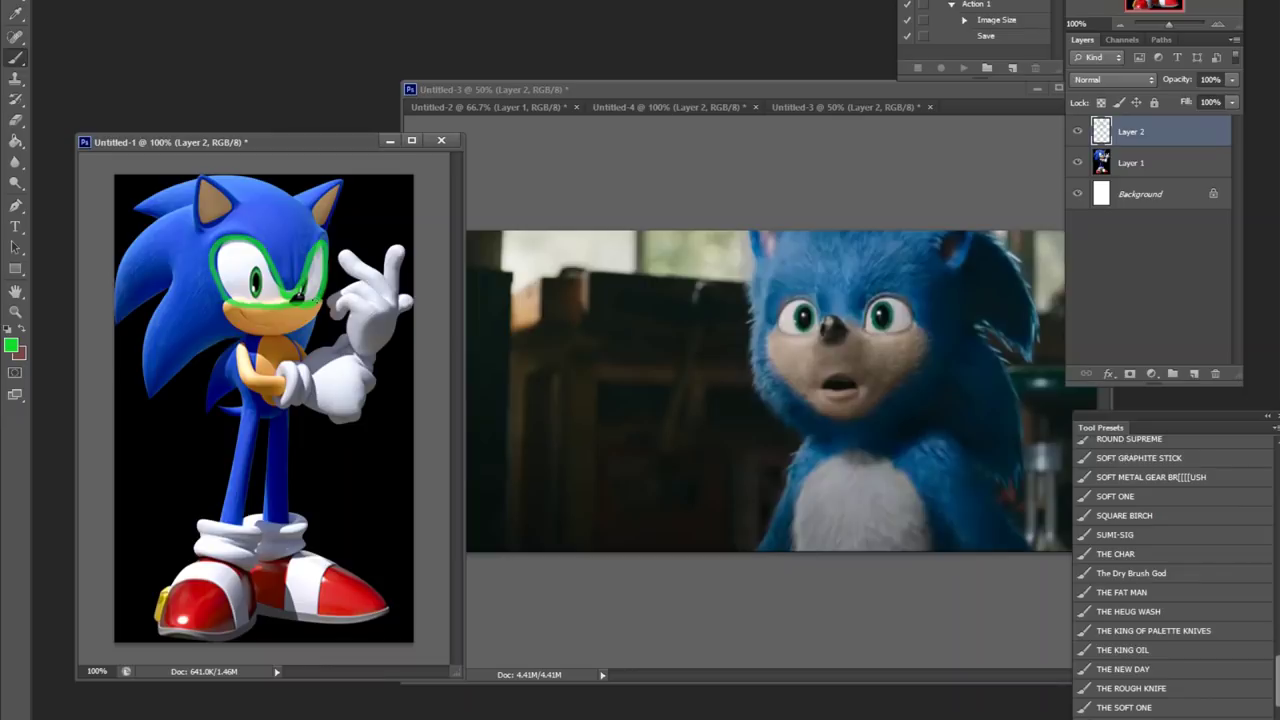
Circle movie Sonic's left and right eyes separately in green
click(850, 318)
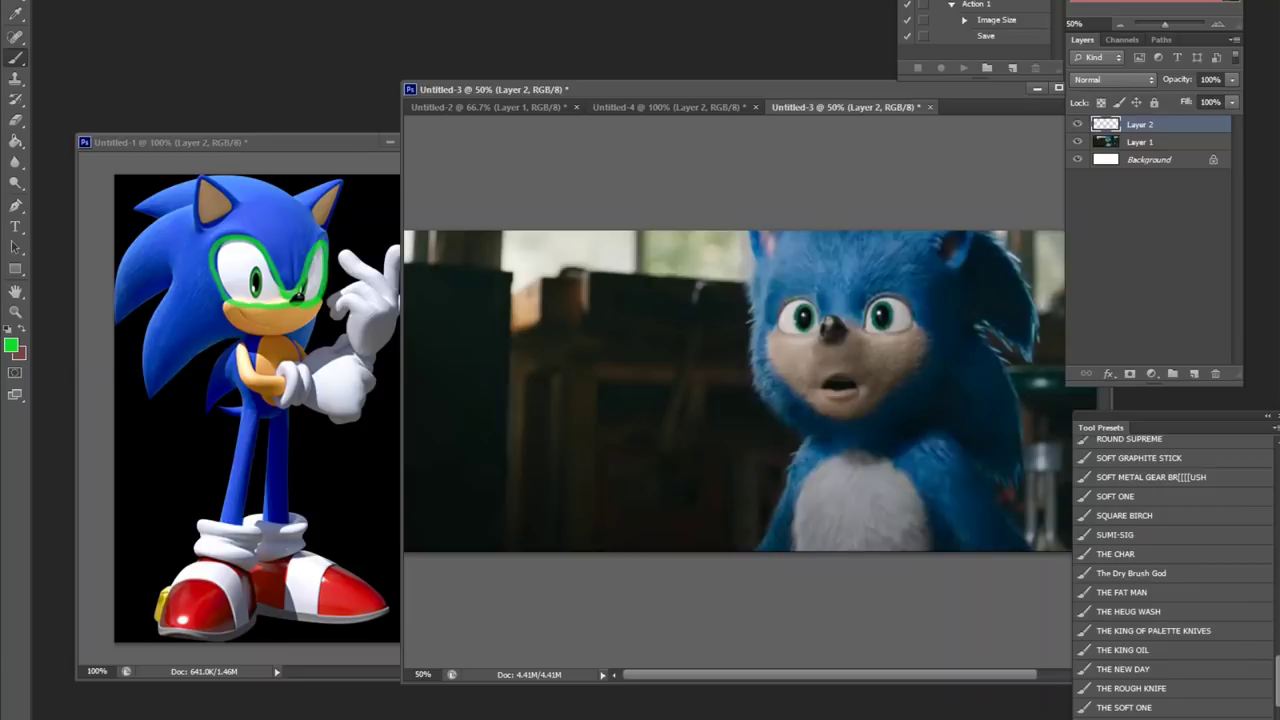
mouse_move(784, 322)
mouse_down()
mouse_move(788, 298)
mouse_move(820, 304)
mouse_move(822, 320)
mouse_move(790, 328)
mouse_up()
mouse_move(888, 294)
mouse_down()
mouse_move(864, 322)
mouse_move(914, 326)
mouse_move(886, 296)
mouse_up()
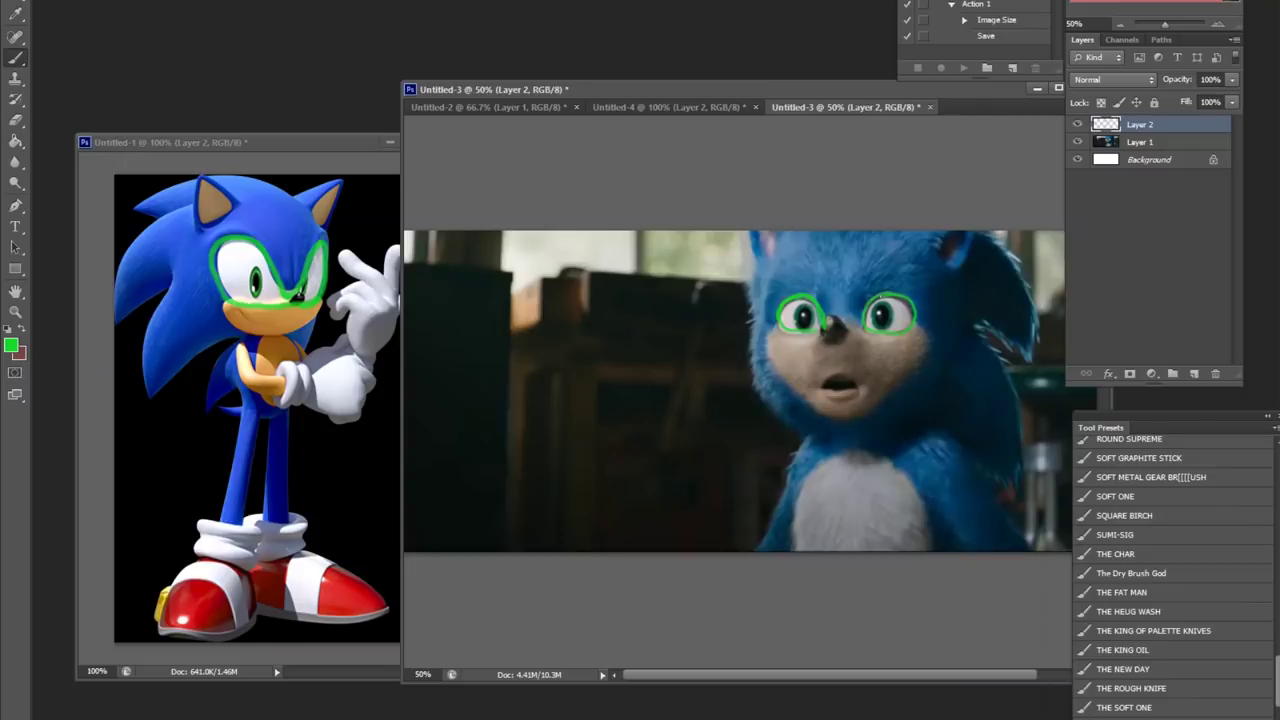
Switch the brush to magenta and loop it around classic Sonic's tan muzzle and movie Sonic's muzzle
click(266, 281)
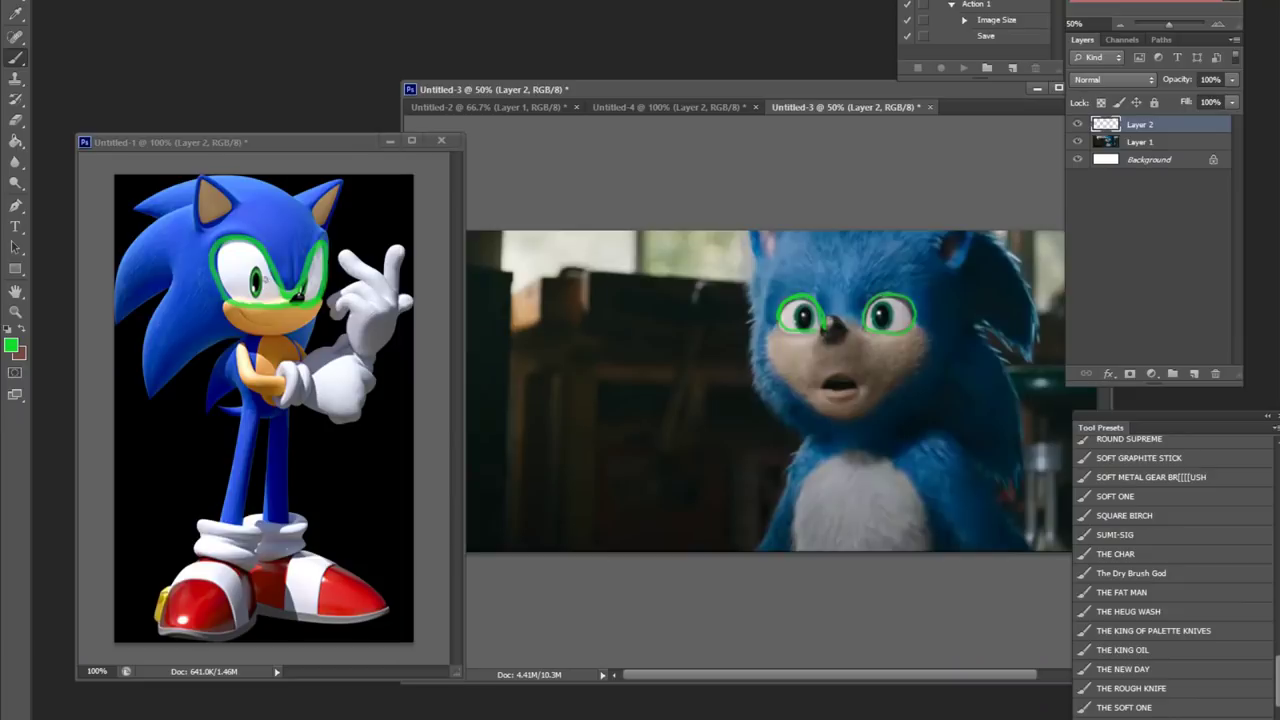
click(12, 346)
drag(808, 531, 806, 490)
click(962, 452)
mouse_move(222, 305)
mouse_down()
mouse_move(238, 328)
mouse_move(316, 328)
mouse_move(298, 304)
mouse_move(230, 306)
mouse_up()
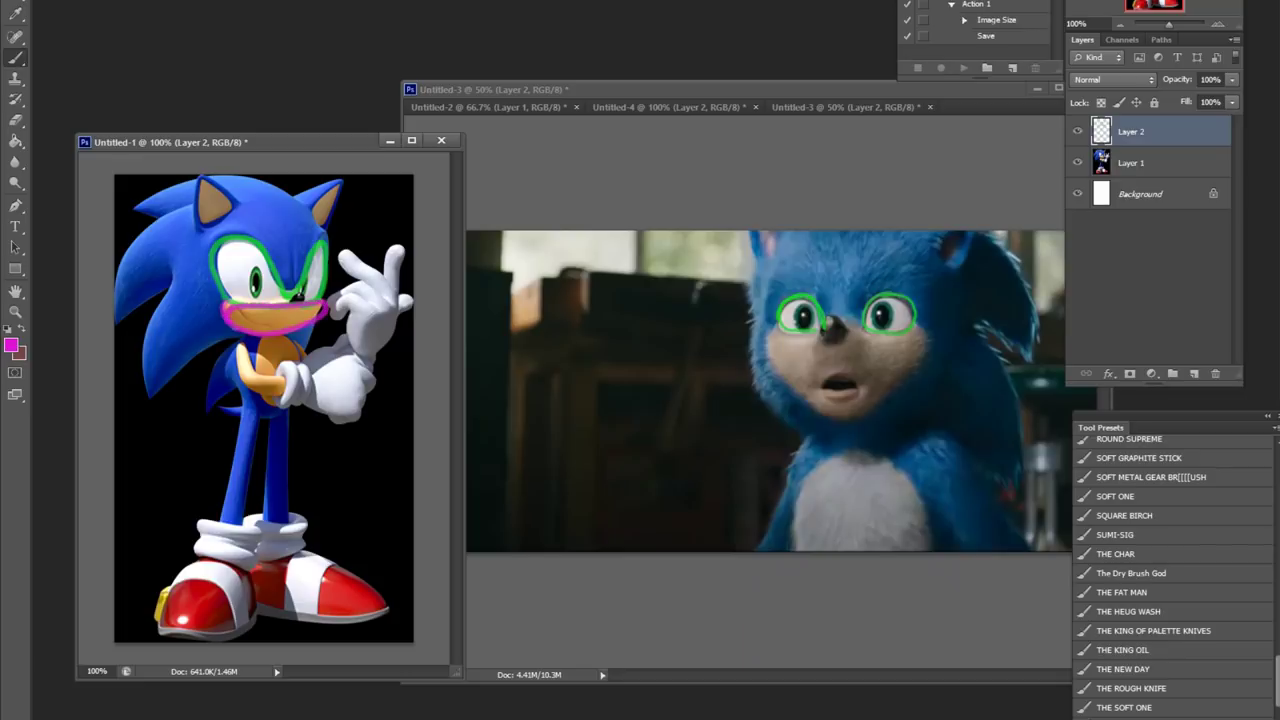
click(815, 335)
mouse_move(810, 326)
mouse_down()
mouse_move(770, 338)
mouse_move(800, 402)
mouse_move(845, 420)
mouse_move(915, 360)
mouse_move(912, 330)
mouse_move(771, 325)
mouse_up()
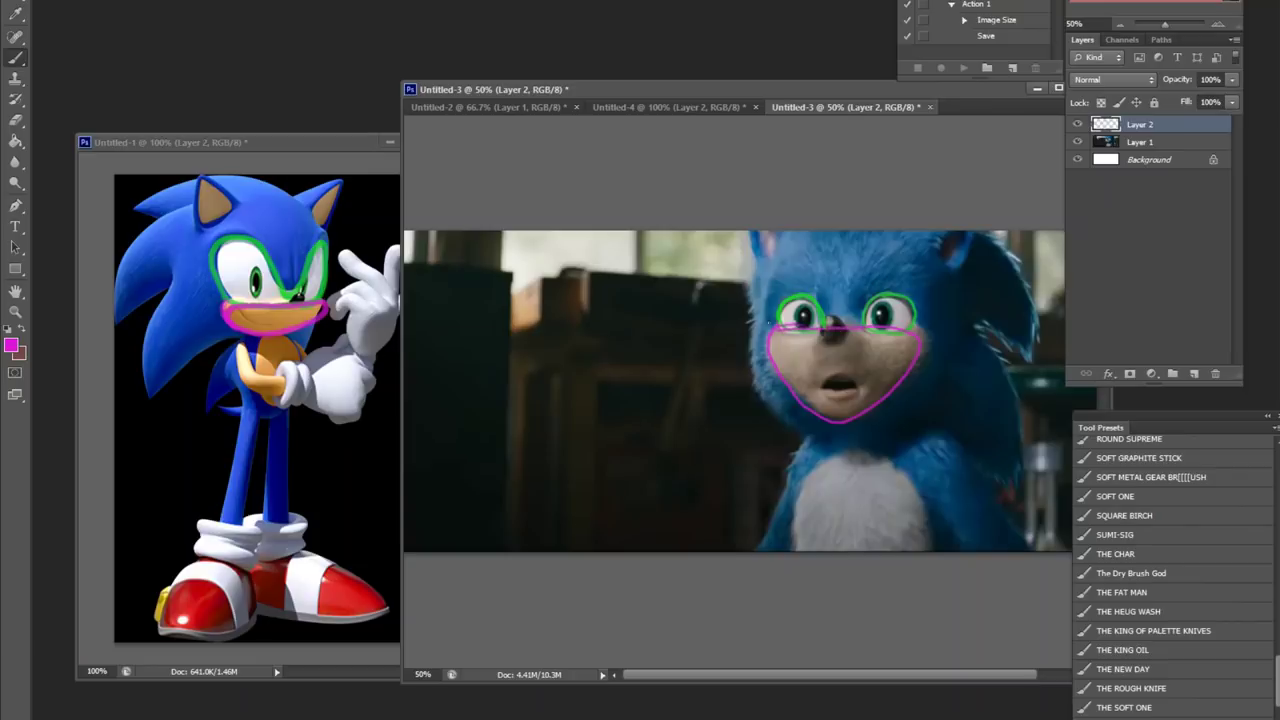